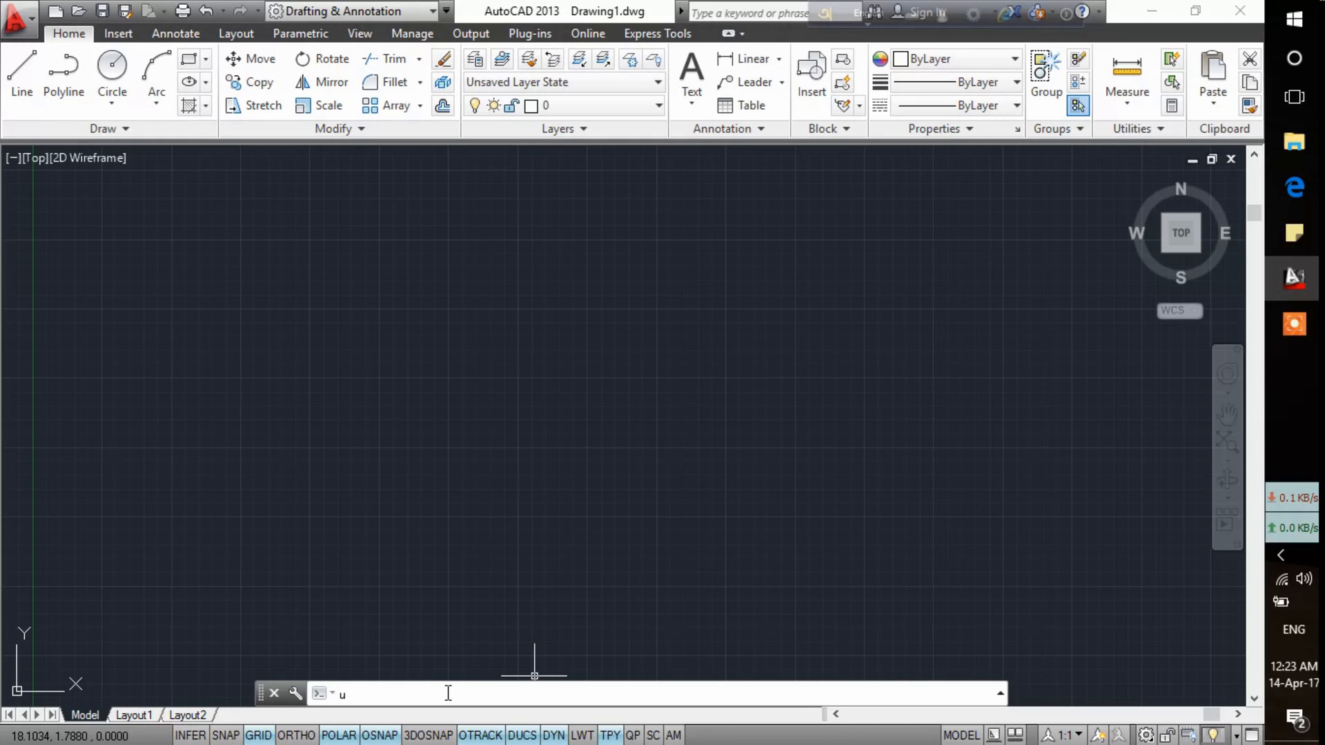
Step: Set the drawing units' length precision to 0.00
{"action": "type", "text": "s"}
{"action": "key", "text": "Return"}
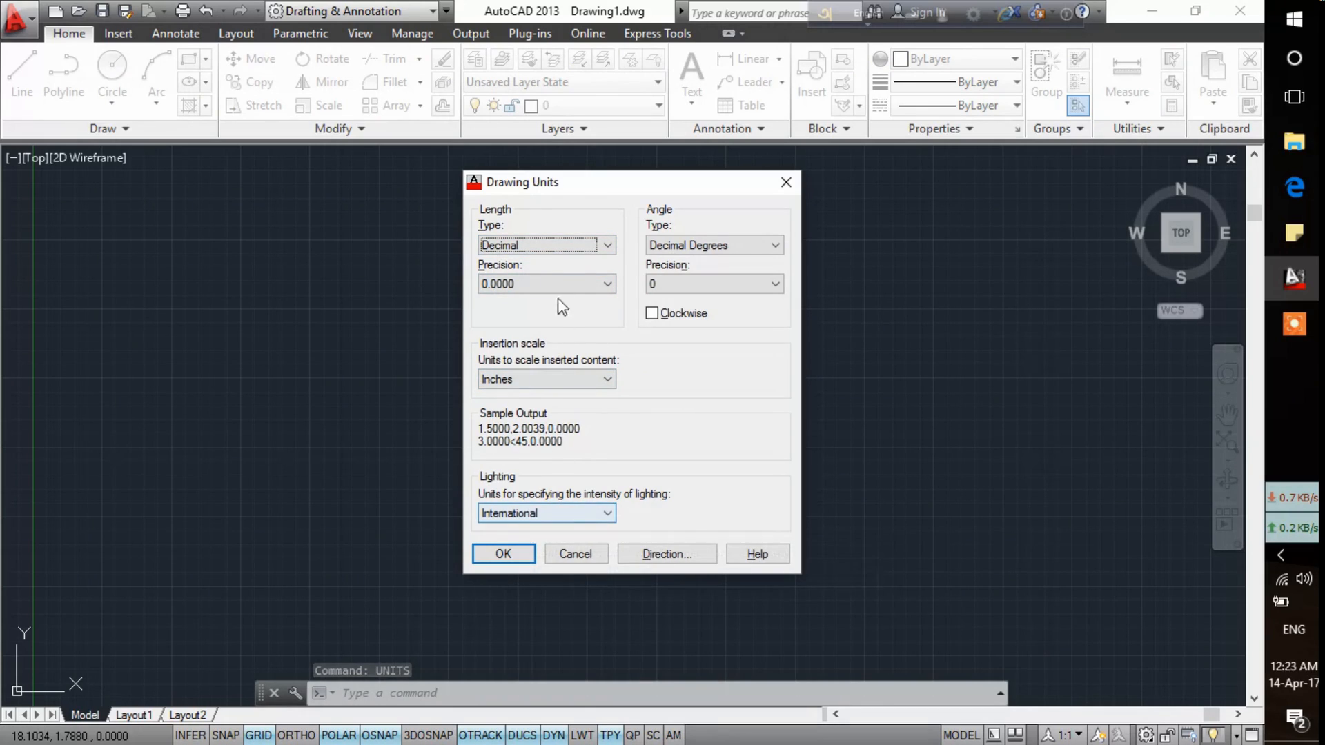
{"action": "left_click", "coordinate": [560, 280]}
{"action": "left_click", "coordinate": [526, 327]}
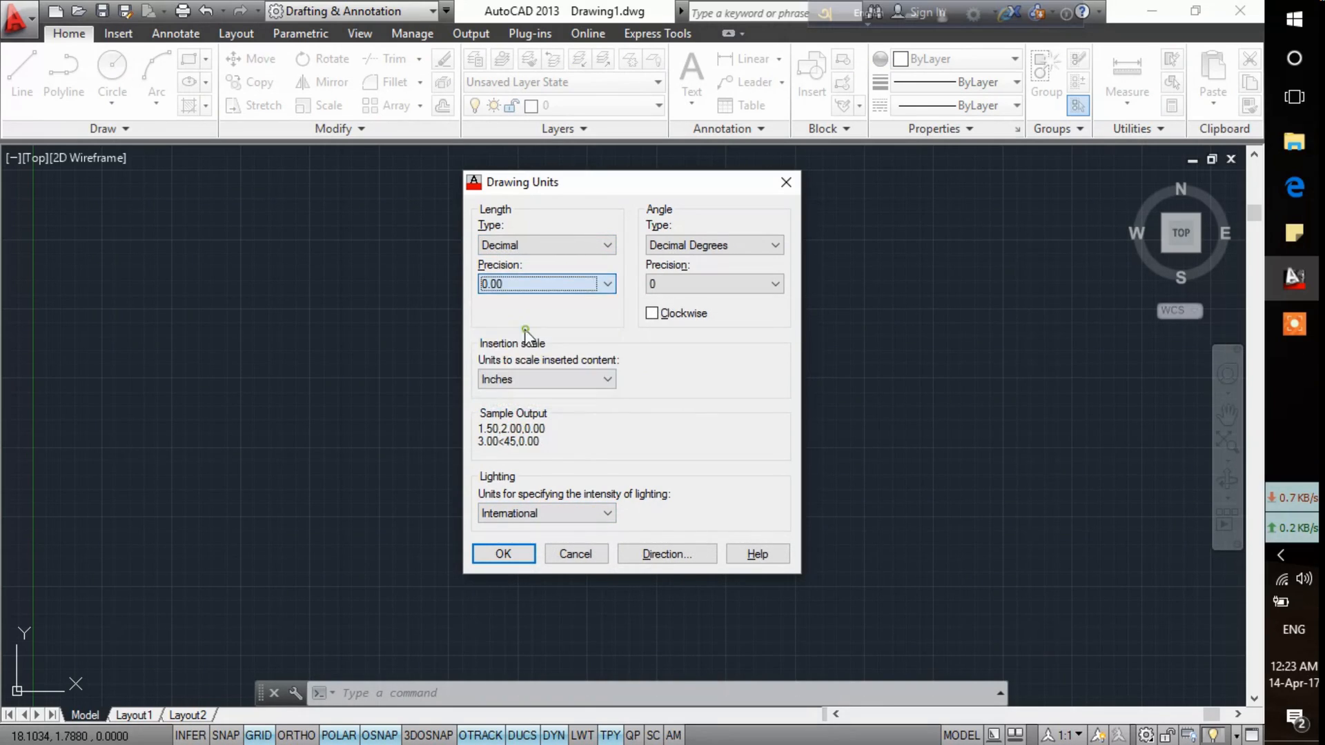
{"action": "left_click", "coordinate": [503, 553]}
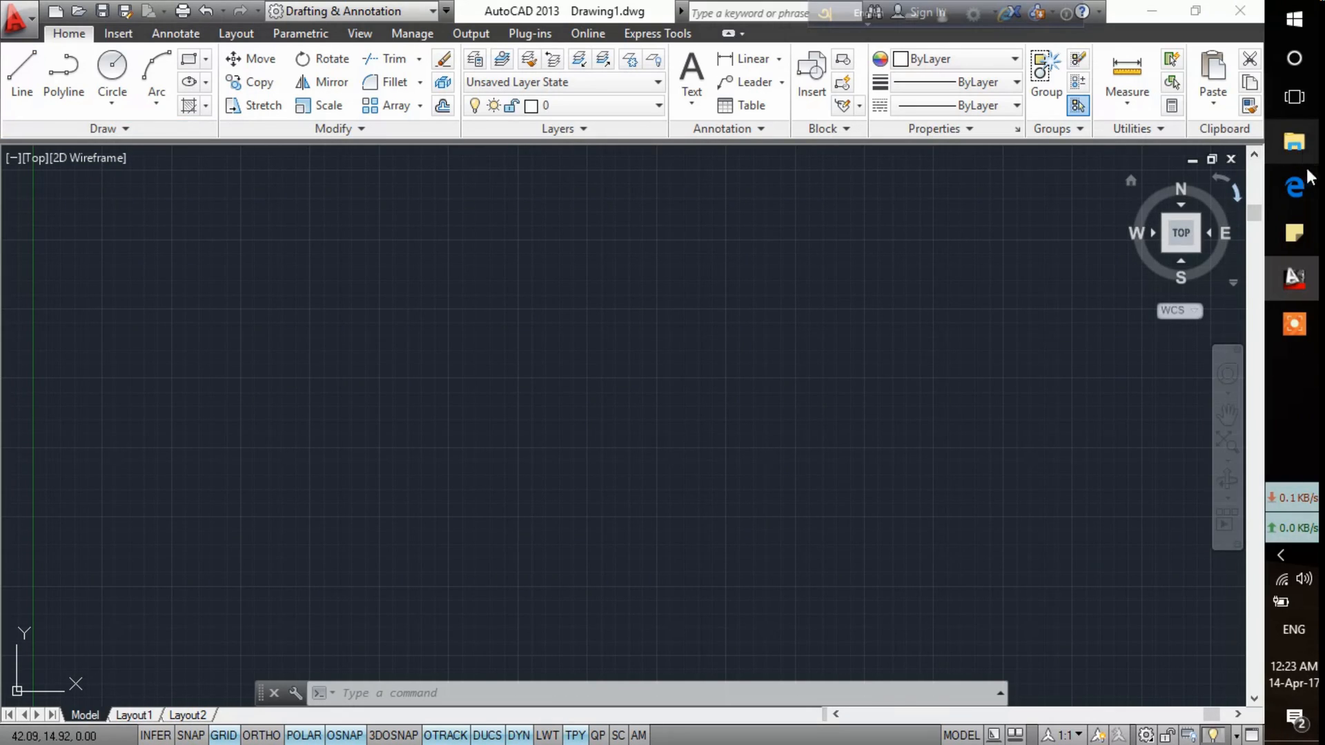
Step: Consult Figure-1 in Day 3.pdf, then draw the plate's top edge in AutoCAD as a 6.5-unit horizontal line running from right to left
{"action": "left_click", "coordinate": [1294, 186]}
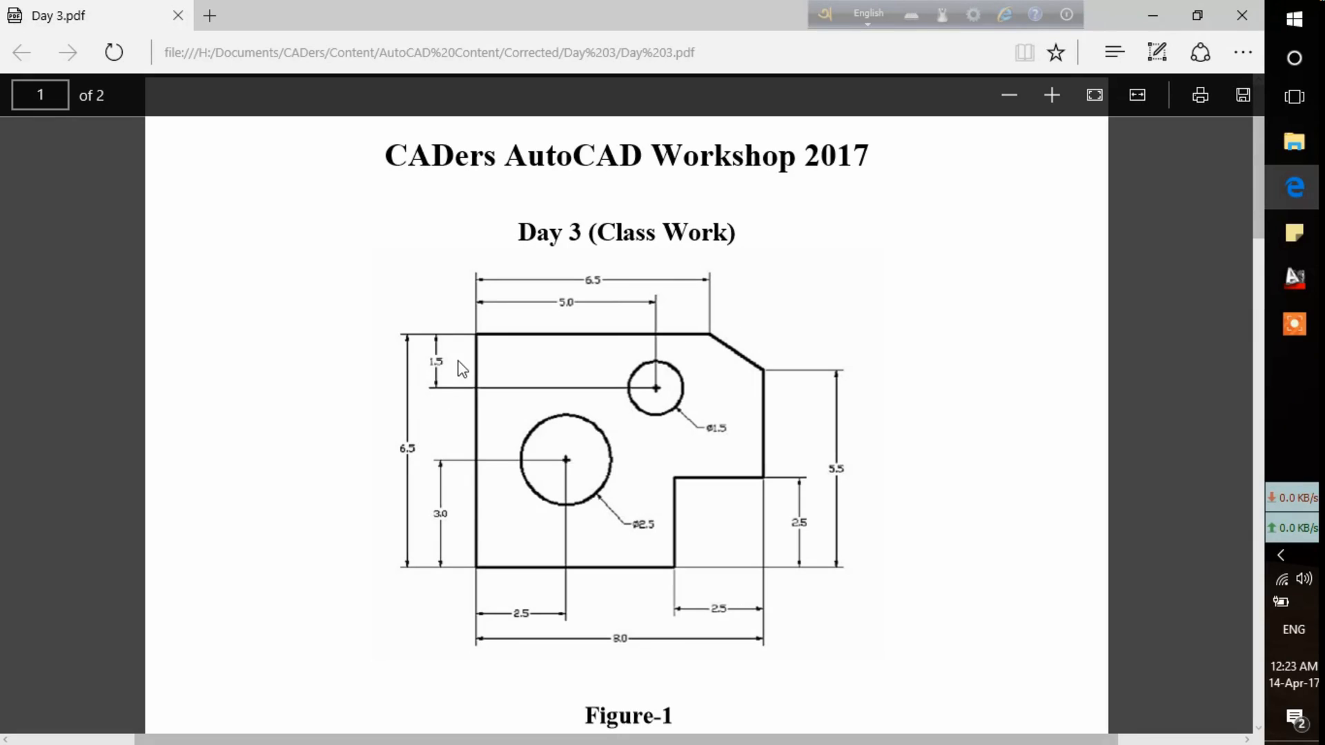
{"action": "left_click", "coordinate": [1310, 276]}
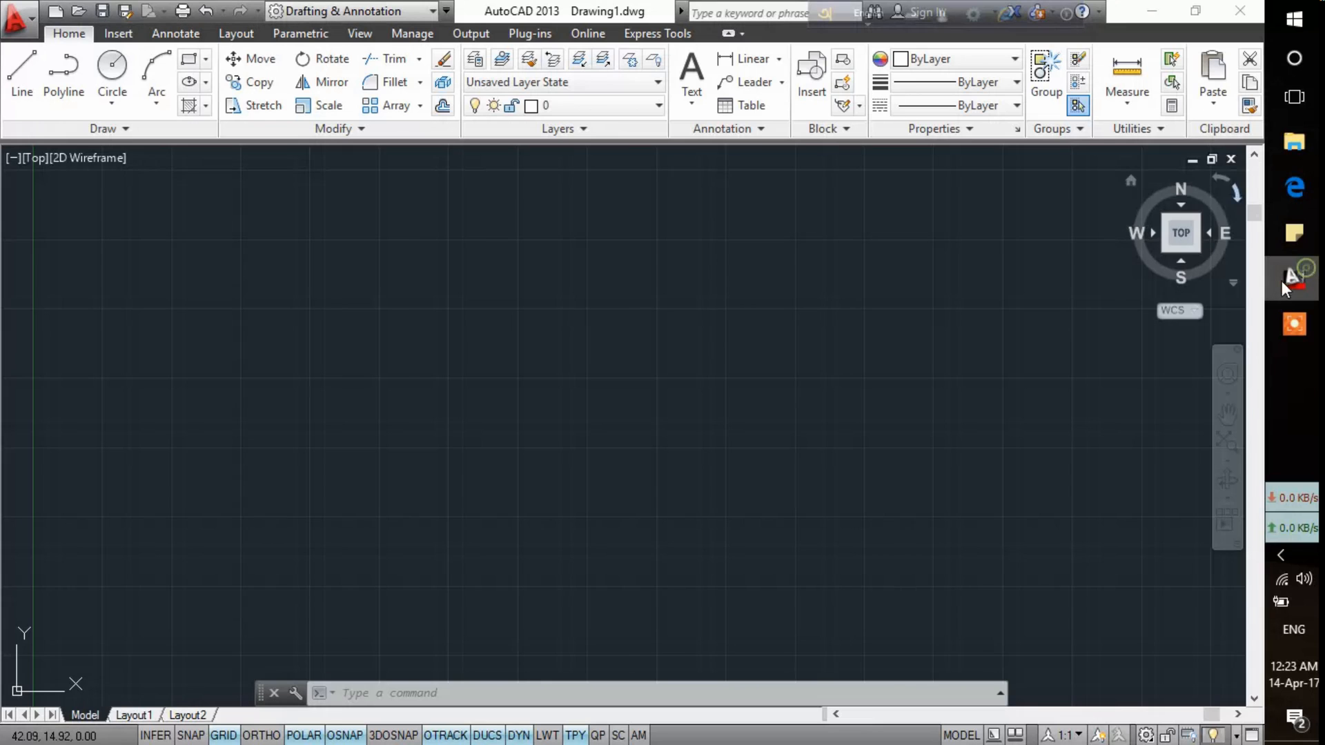
{"action": "left_click", "coordinate": [34, 89]}
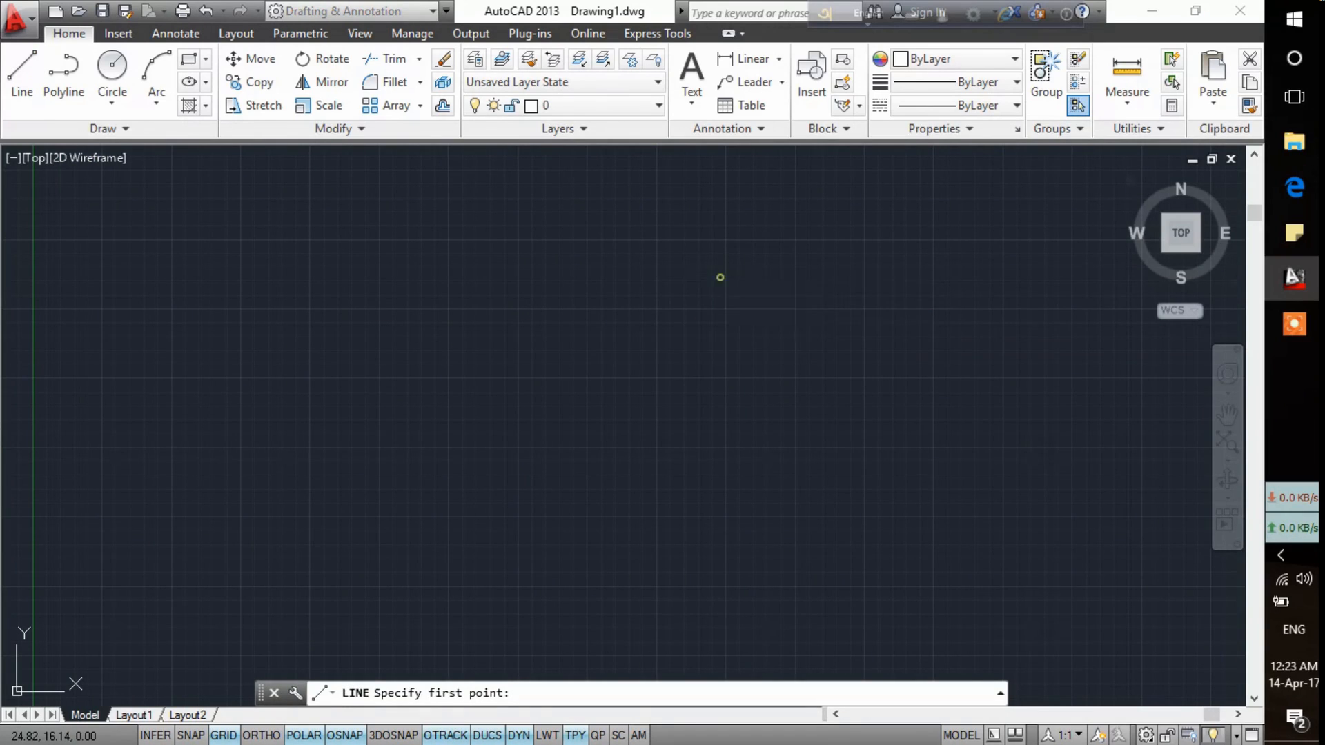
{"action": "left_click", "coordinate": [720, 277]}
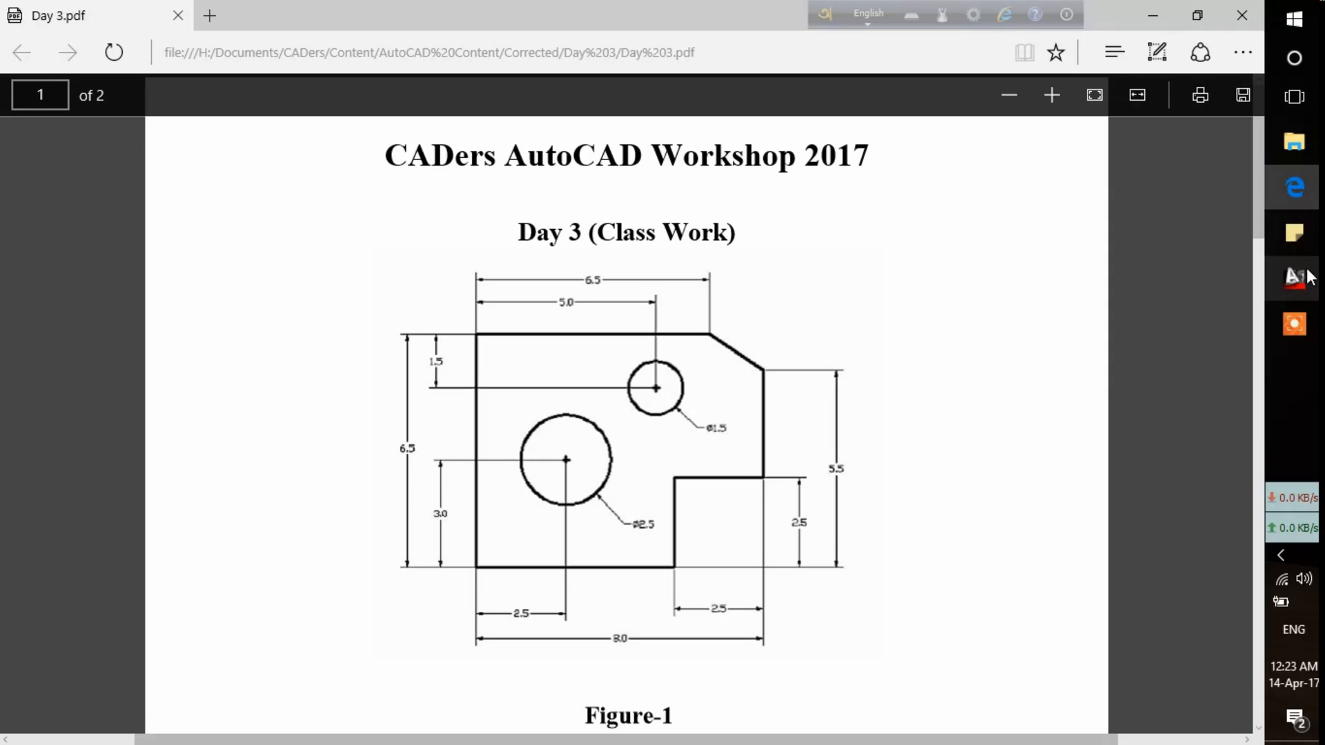
{"action": "left_click", "coordinate": [1307, 276]}
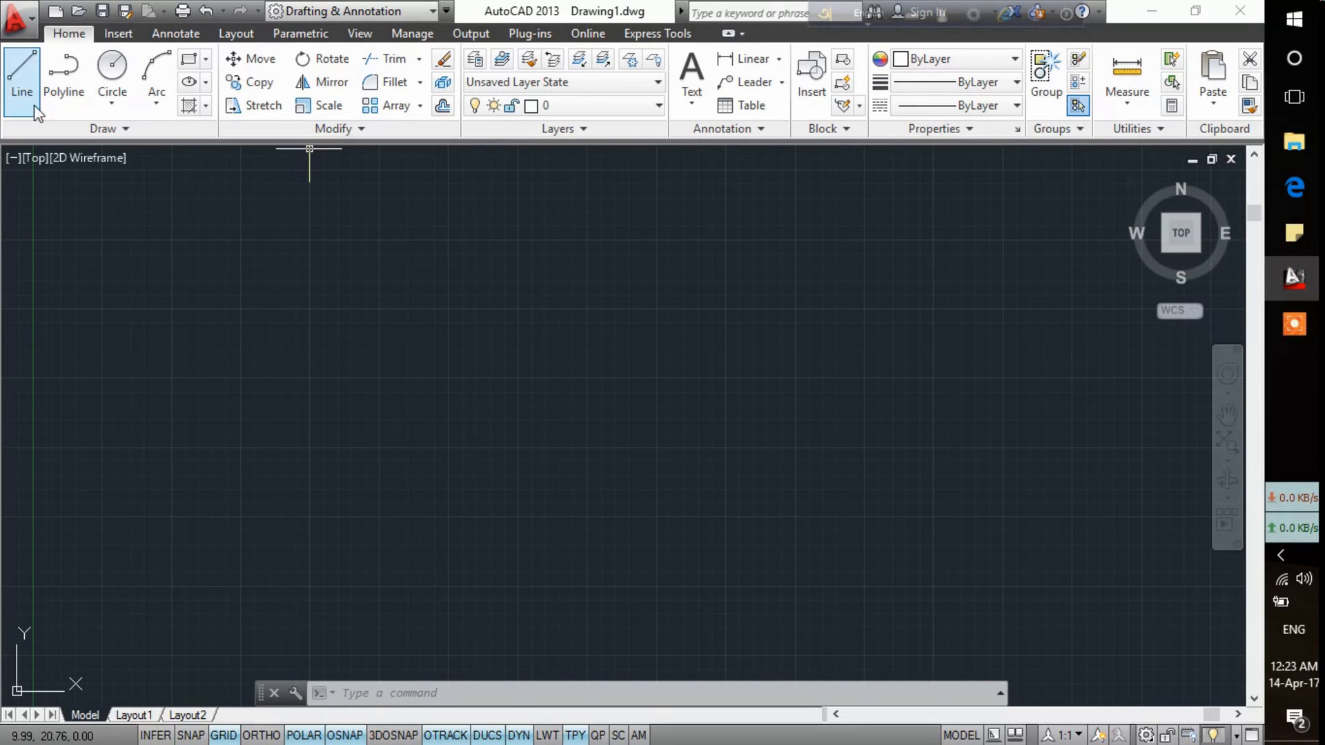
{"action": "left_click", "coordinate": [21, 79]}
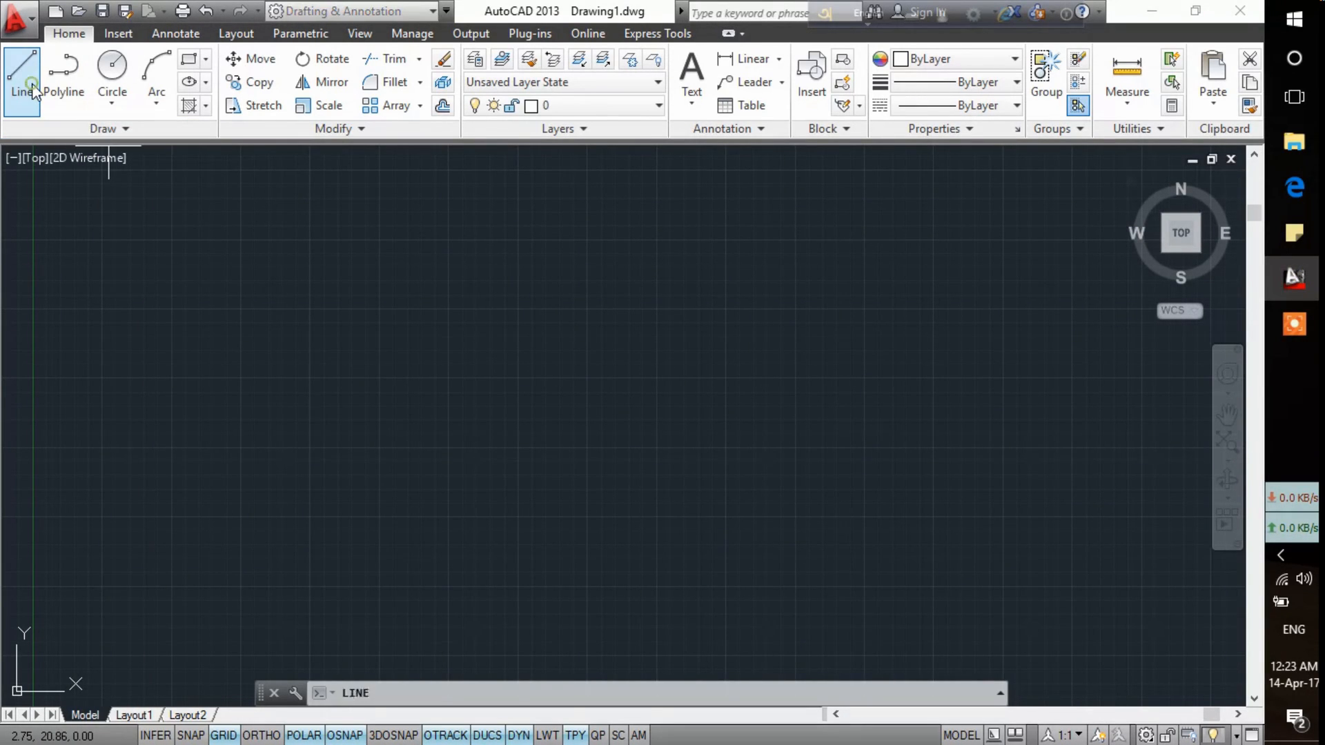
{"action": "left_click", "coordinate": [721, 277]}
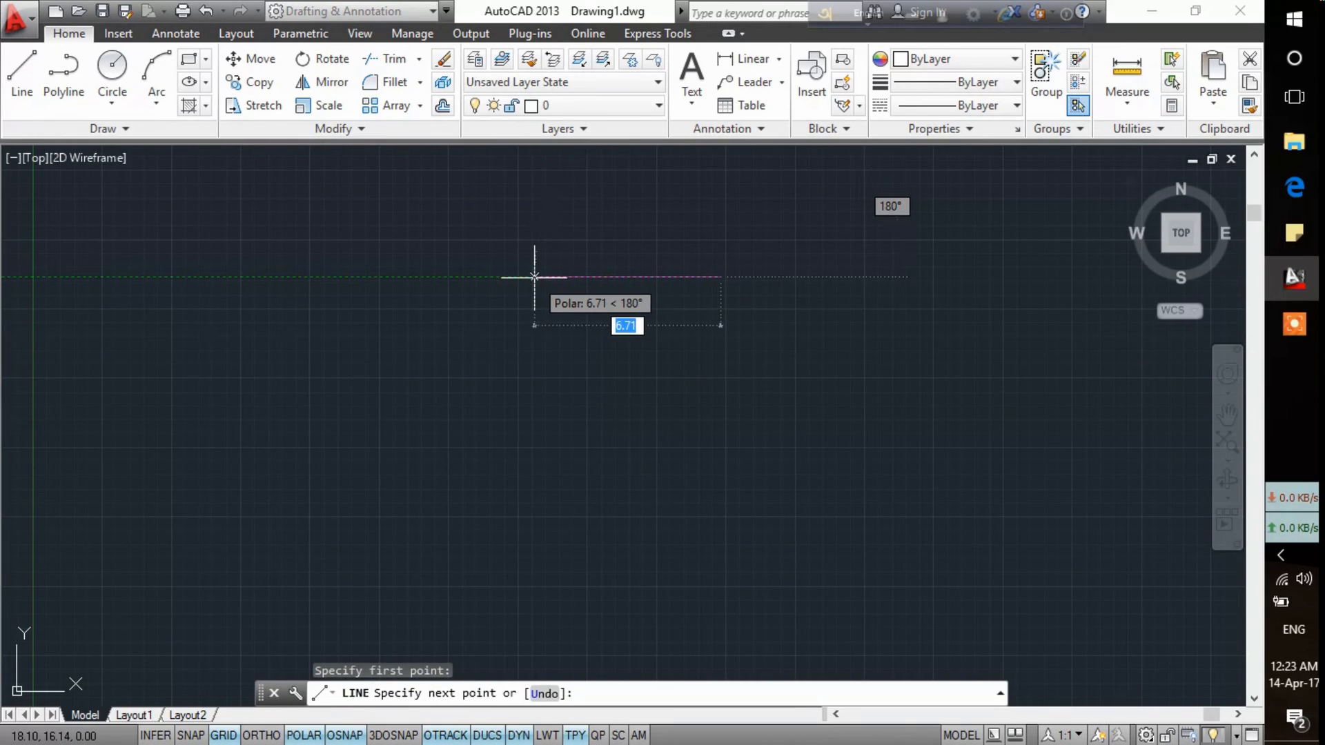
{"action": "type", "text": "6.5"}
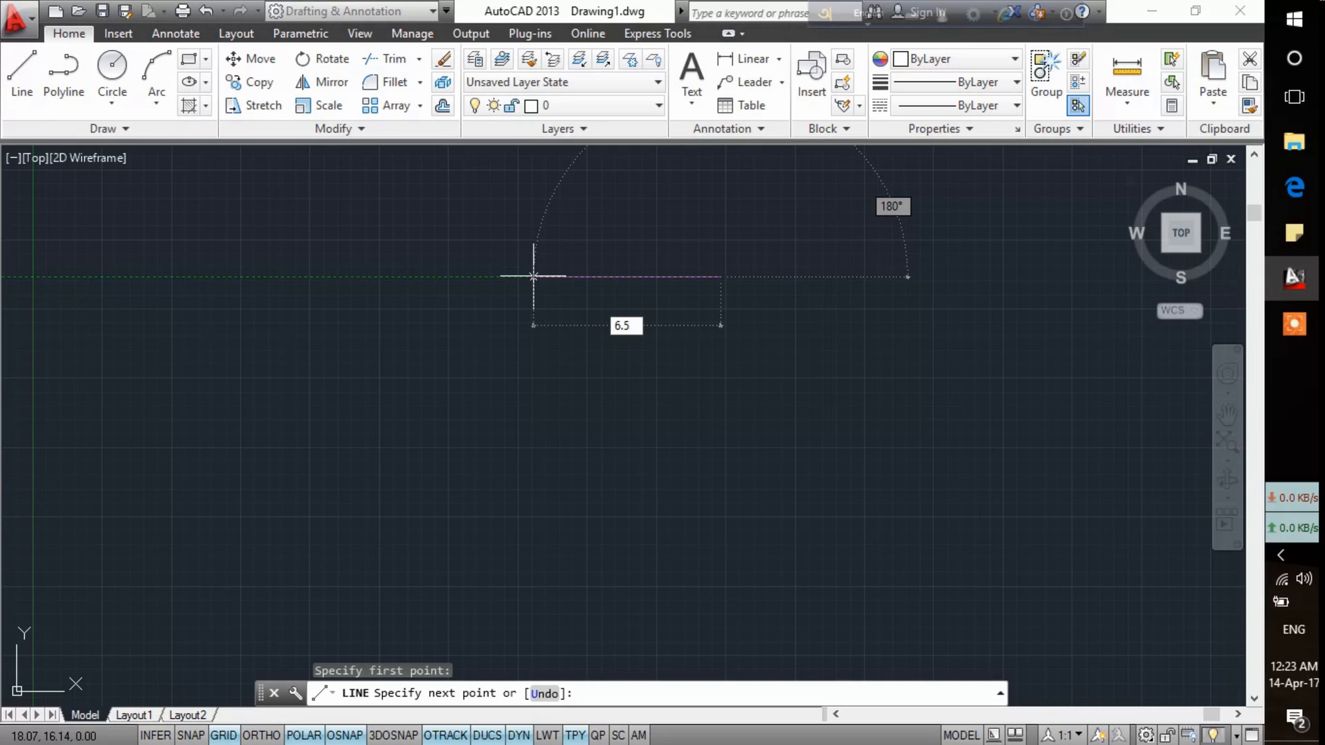
{"action": "key", "text": "Return"}
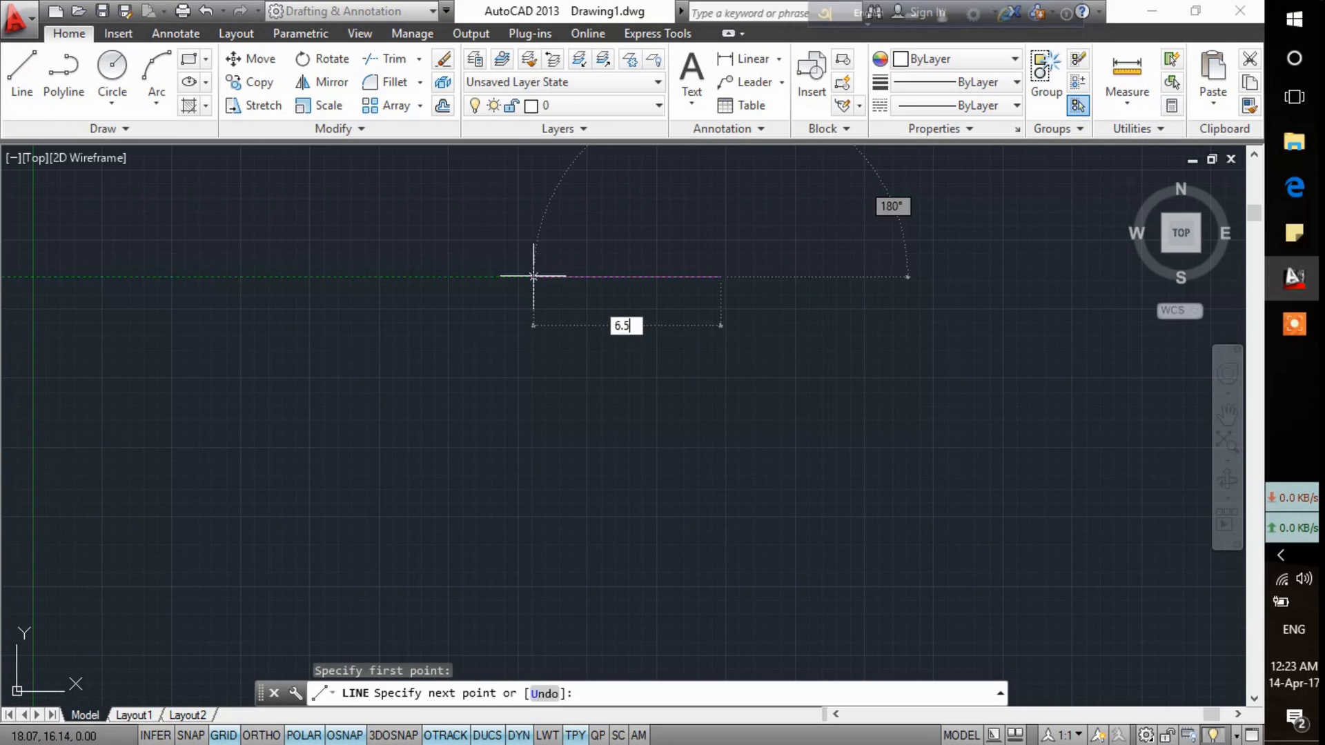
{"action": "key", "text": "Return"}
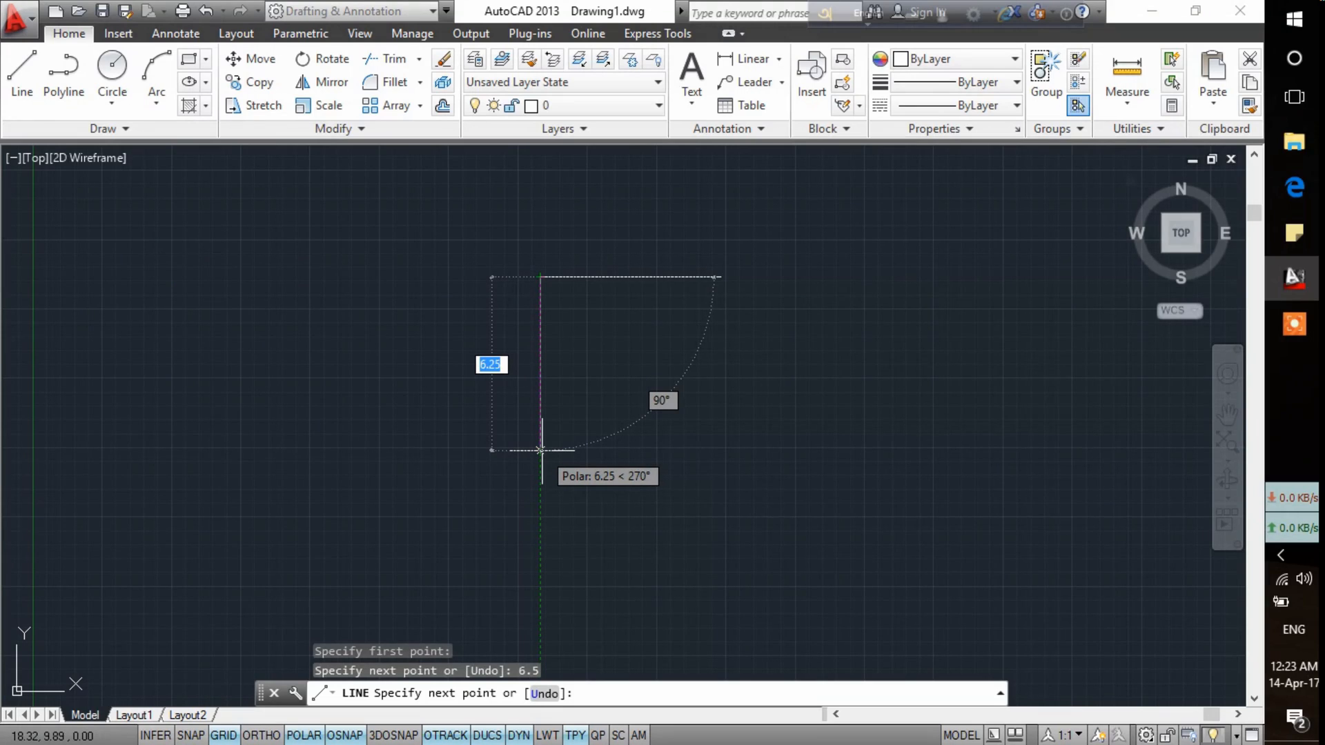
Step: Continue the outline straight down 6.5 units to form the plate's left edge
{"action": "key", "text": "BackSpace"}
{"action": "type", "text": "5."}
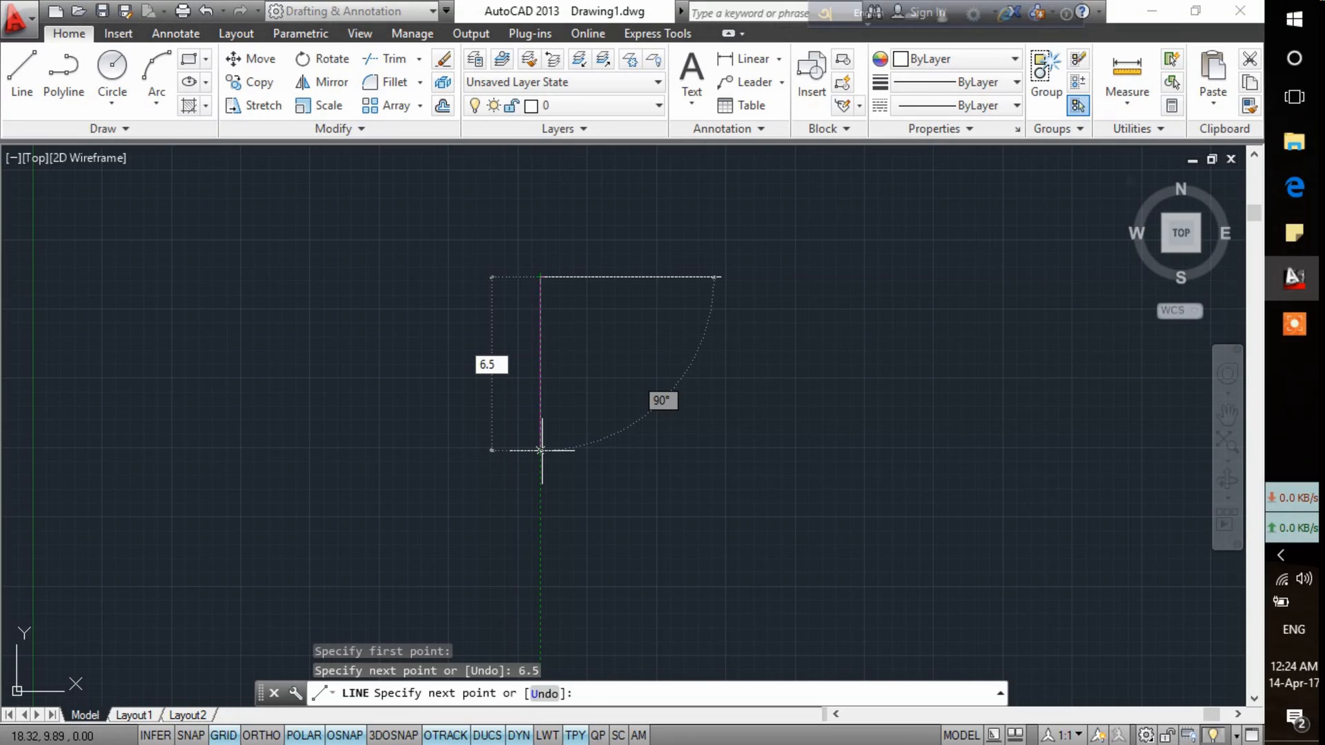
{"action": "key", "text": "Return"}
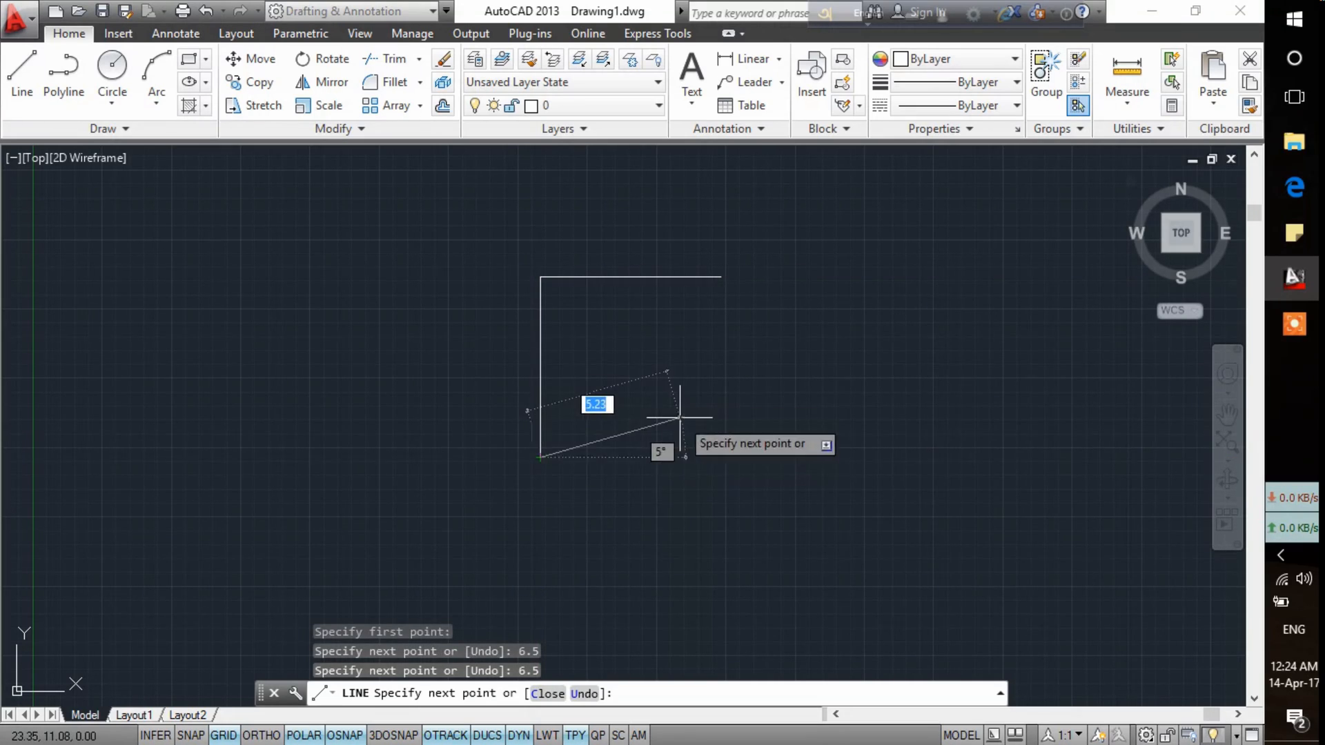
Step: Check the lower dimensions of Figure-1 in the PDF and draw the plate's bottom edge 5.5 units to the right in AutoCAD
{"action": "left_click", "coordinate": [1295, 187]}
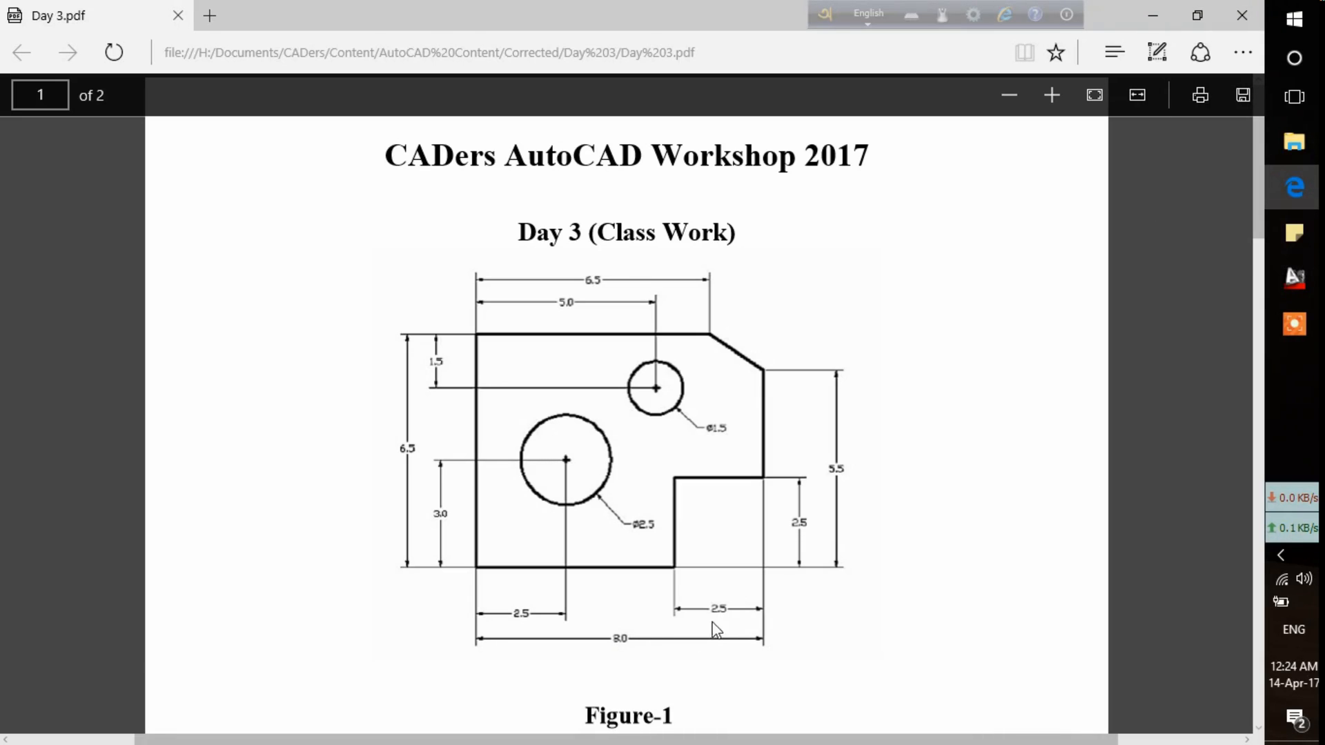
{"action": "left_click", "coordinate": [1051, 96]}
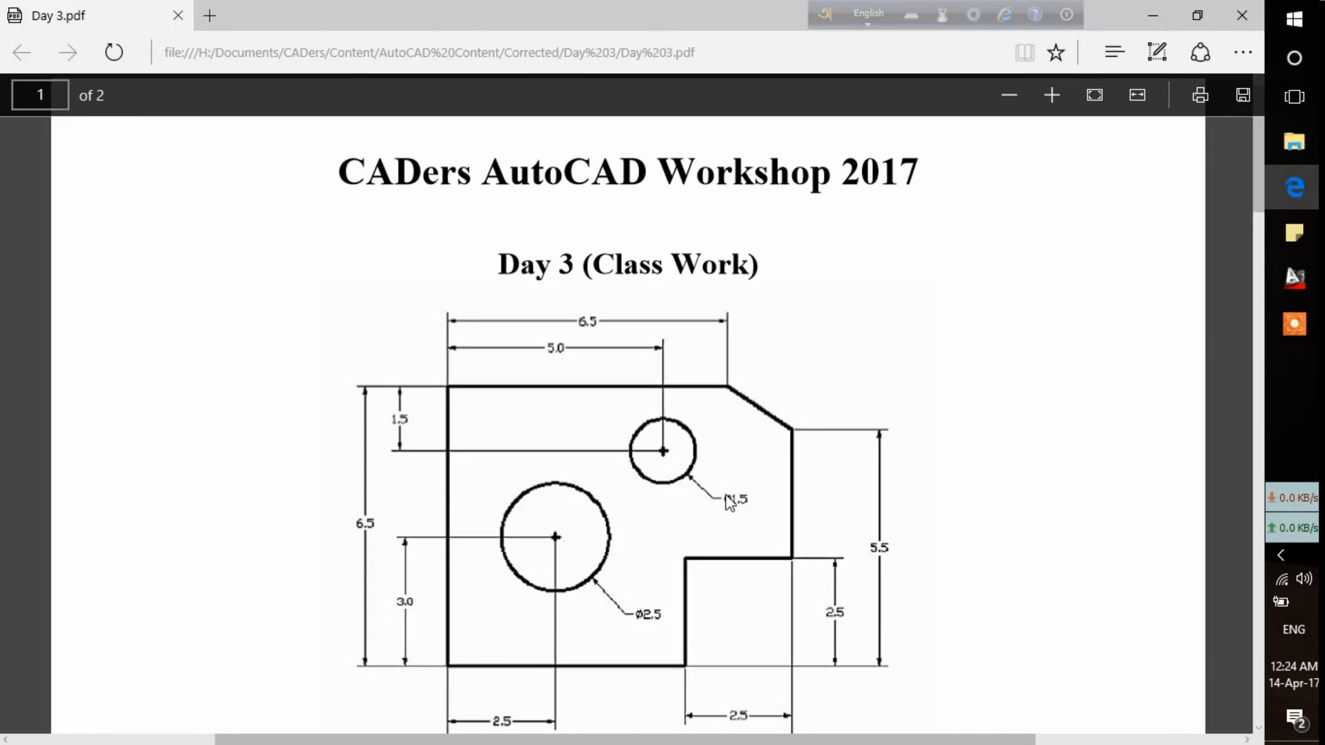
{"action": "scroll", "coordinate": [727, 520], "scroll_direction": "down", "scroll_amount": 5}
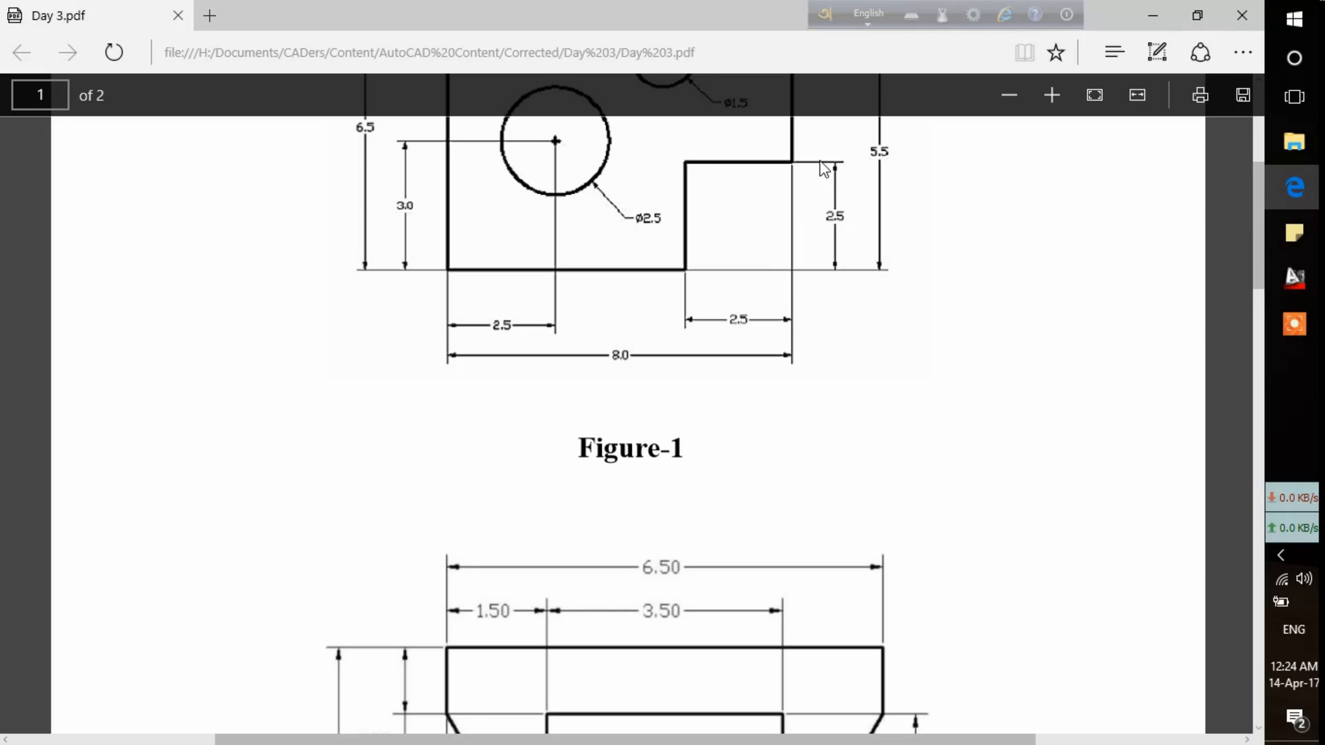
{"action": "left_click", "coordinate": [1295, 278]}
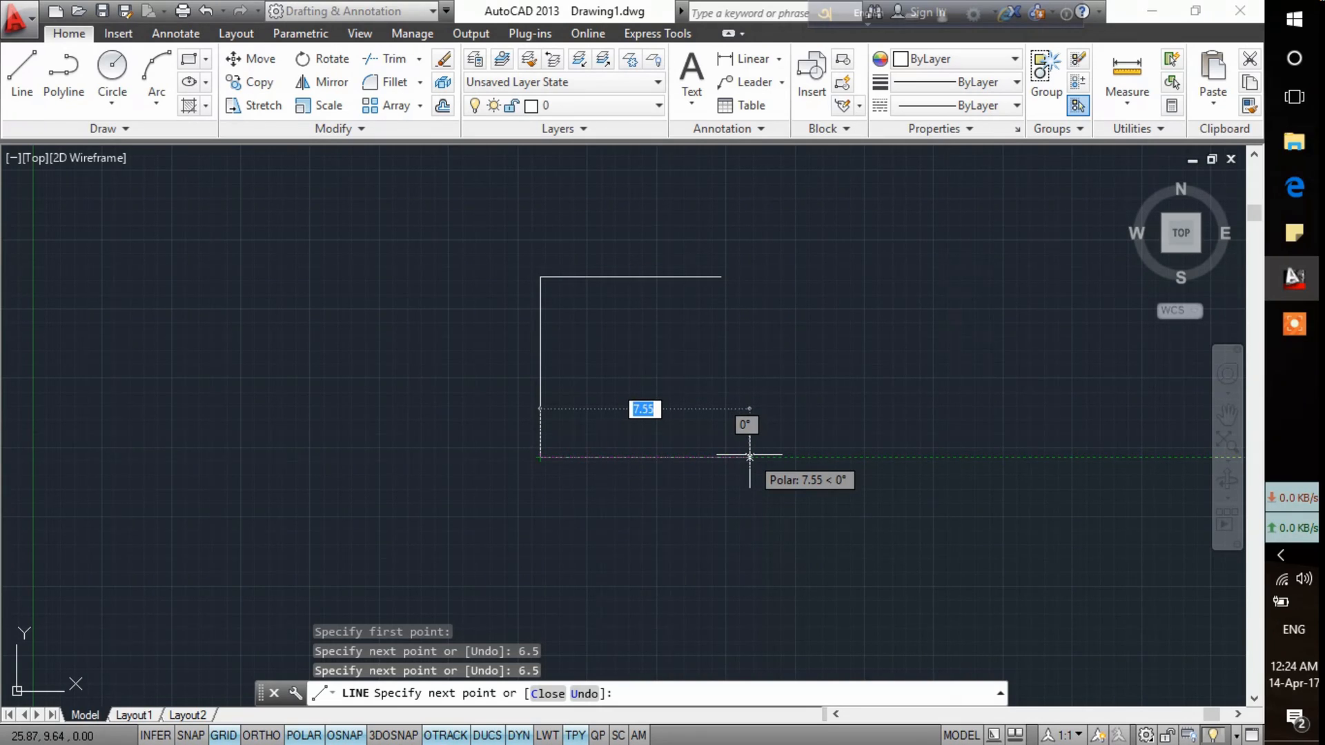
{"action": "type", "text": "5.6"}
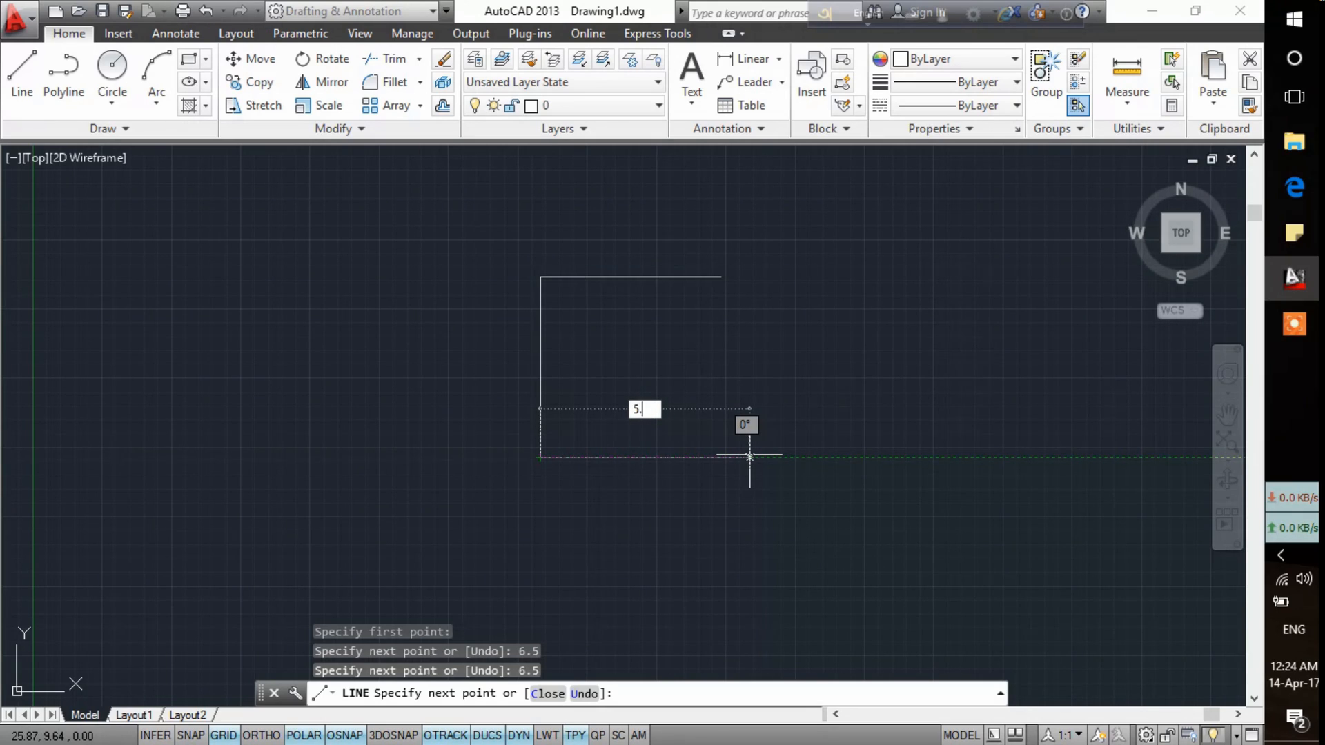
{"action": "key", "text": "Return"}
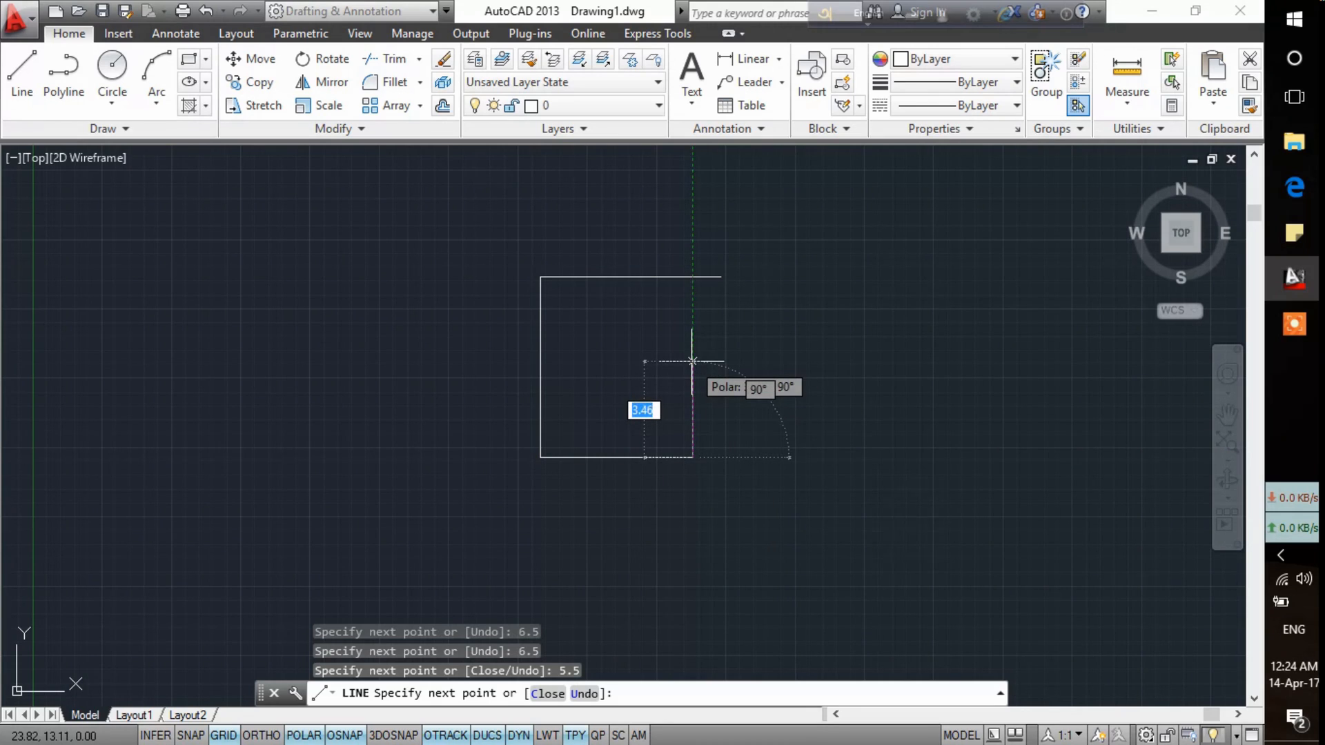
Step: Draw the notch's vertical edge 2.5 units upward from the bottom edge's right end and finish the line
{"action": "type", "text": "2.5"}
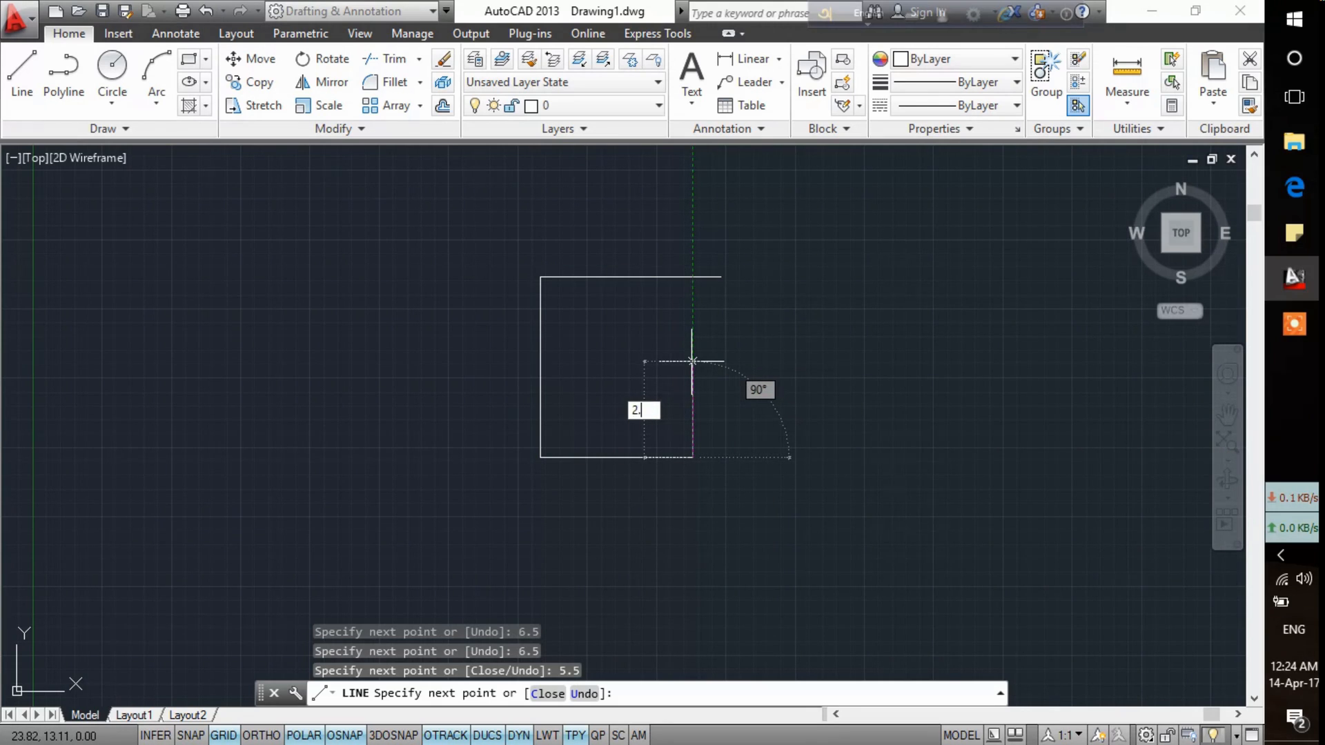
{"action": "key", "text": "Return"}
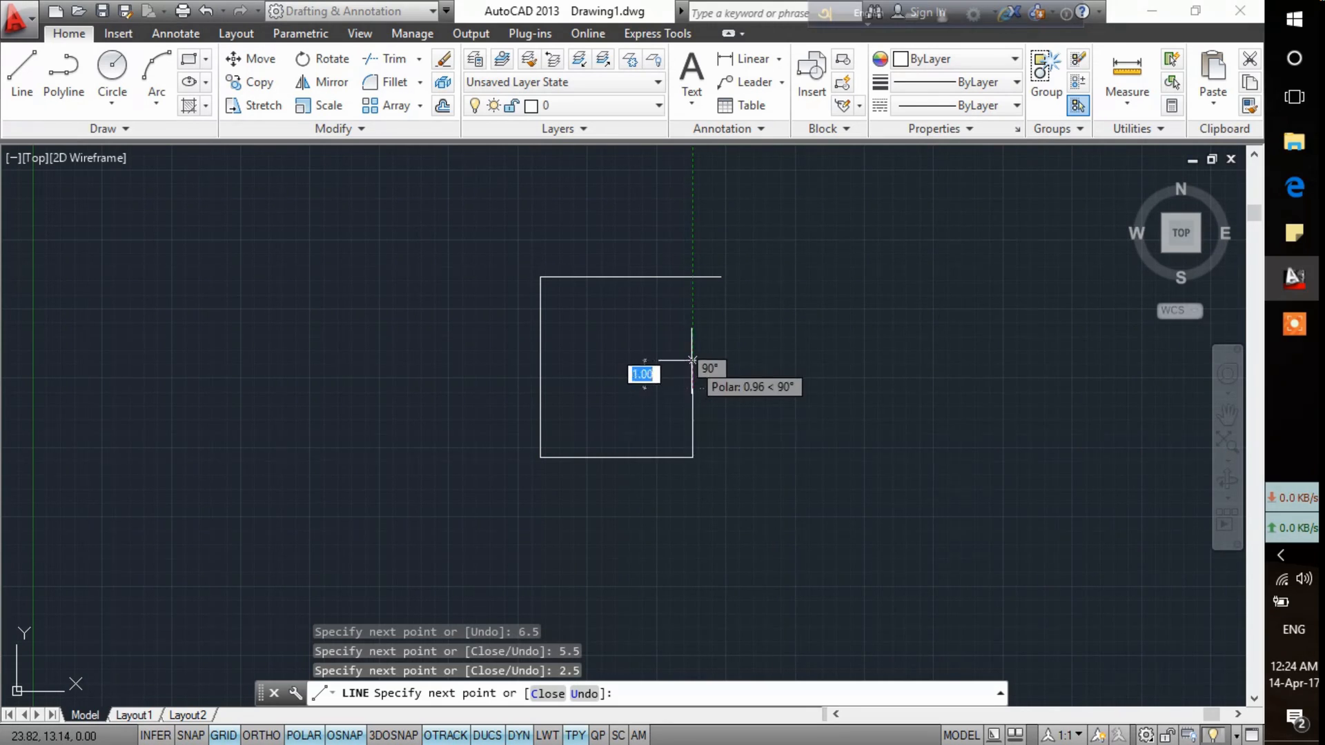
{"action": "right_click", "coordinate": [752, 363]}
{"action": "left_click", "coordinate": [777, 376]}
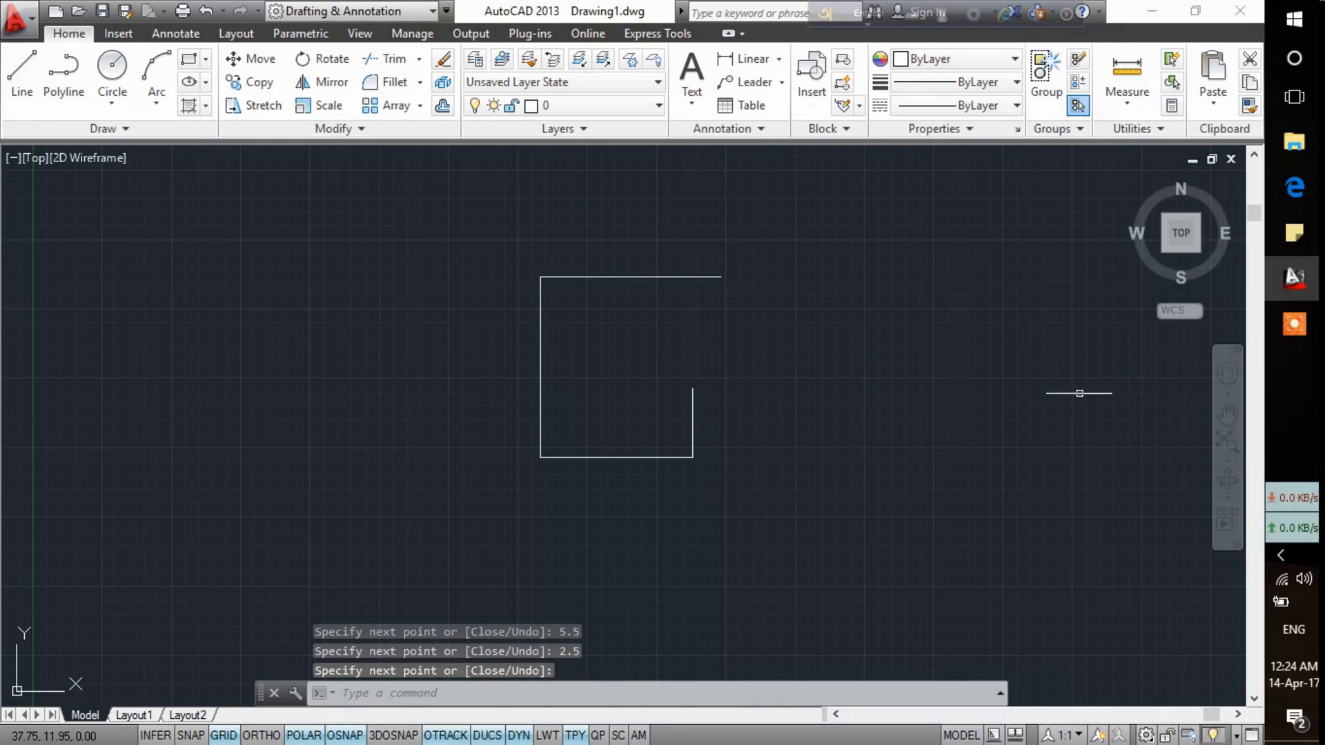
Step: Recheck Figure-1 in the PDF and draw the notch's horizontal edge in AutoCAD 2.5 units rightward from the top of its vertical edge
{"action": "left_click", "coordinate": [1295, 186]}
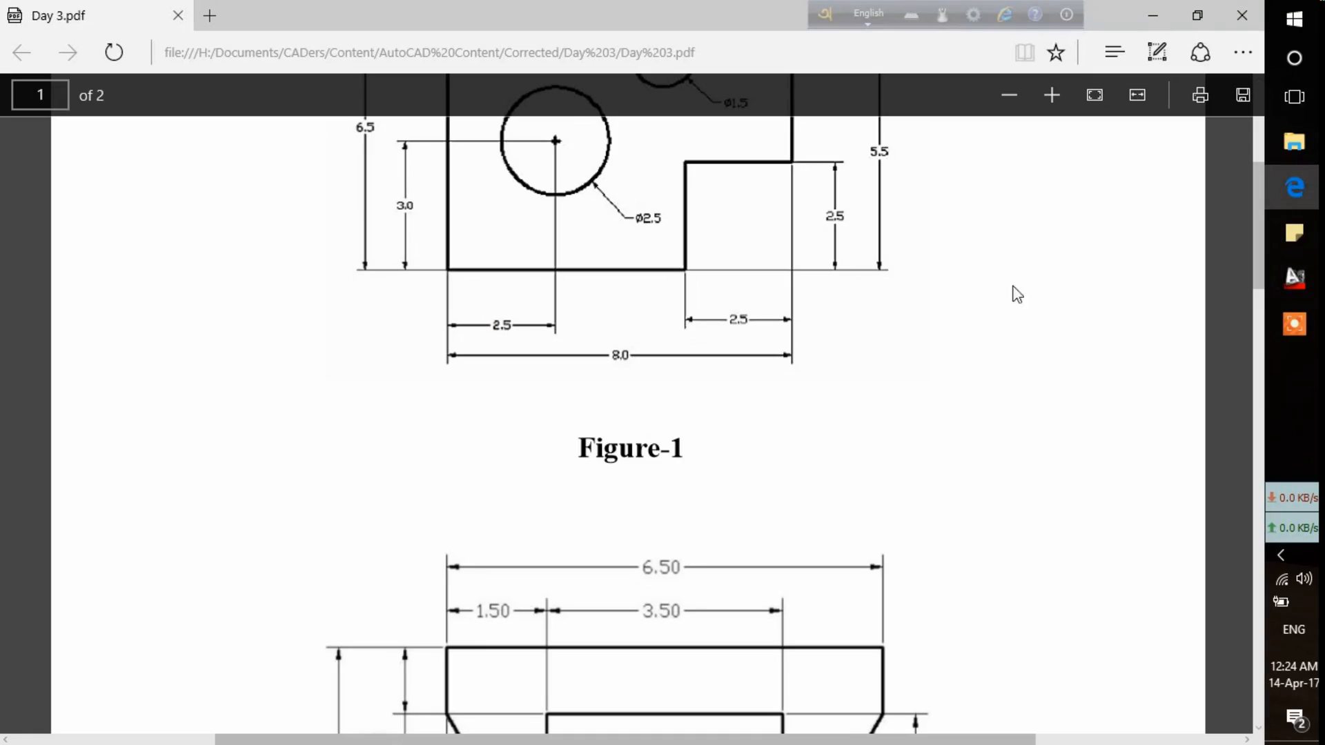
{"action": "scroll", "coordinate": [683, 397], "scroll_direction": "up", "scroll_amount": 3}
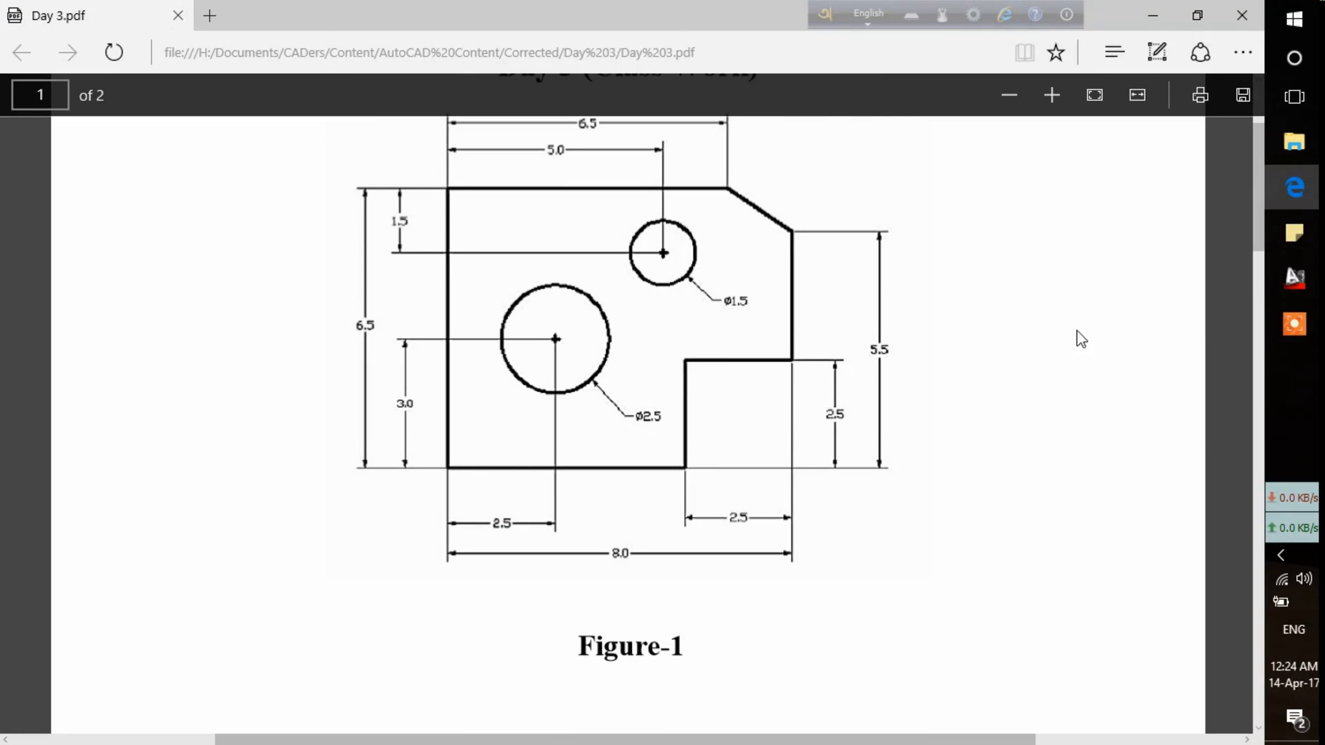
{"action": "left_click", "coordinate": [1294, 278]}
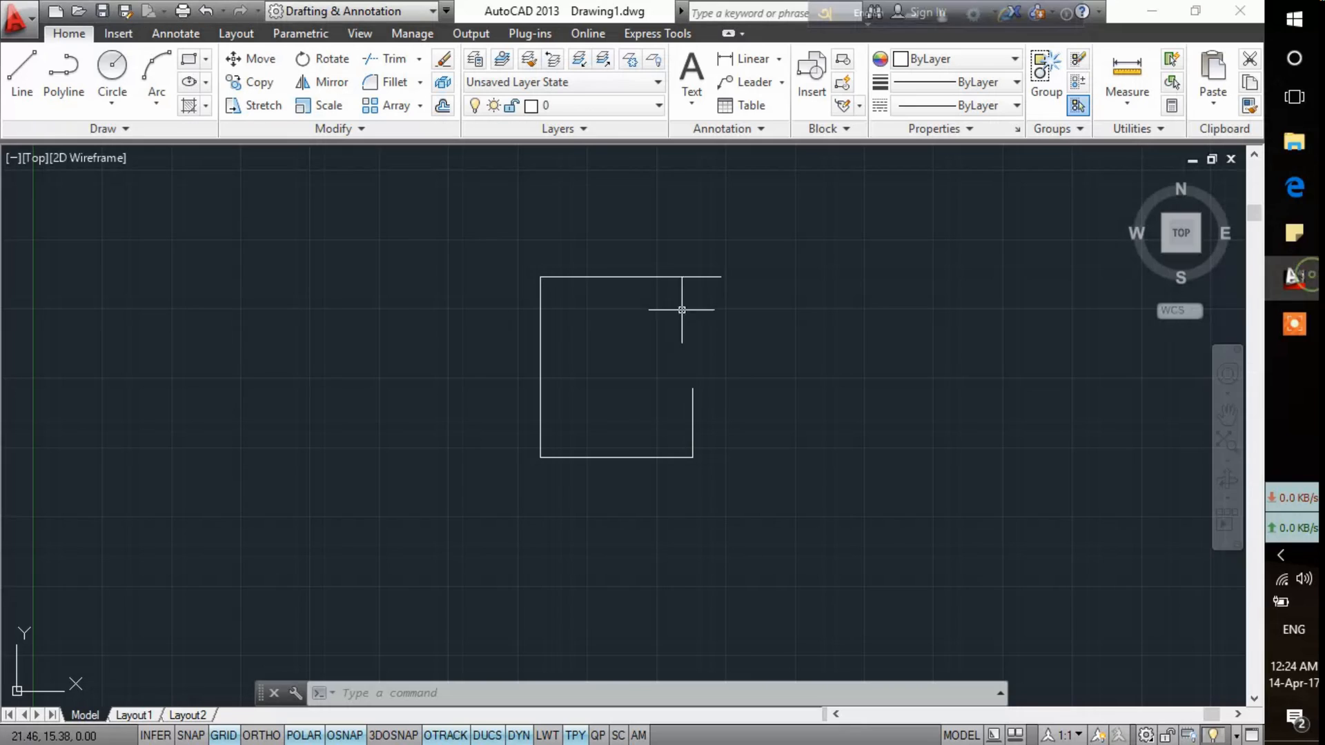
{"action": "left_click", "coordinate": [17, 78]}
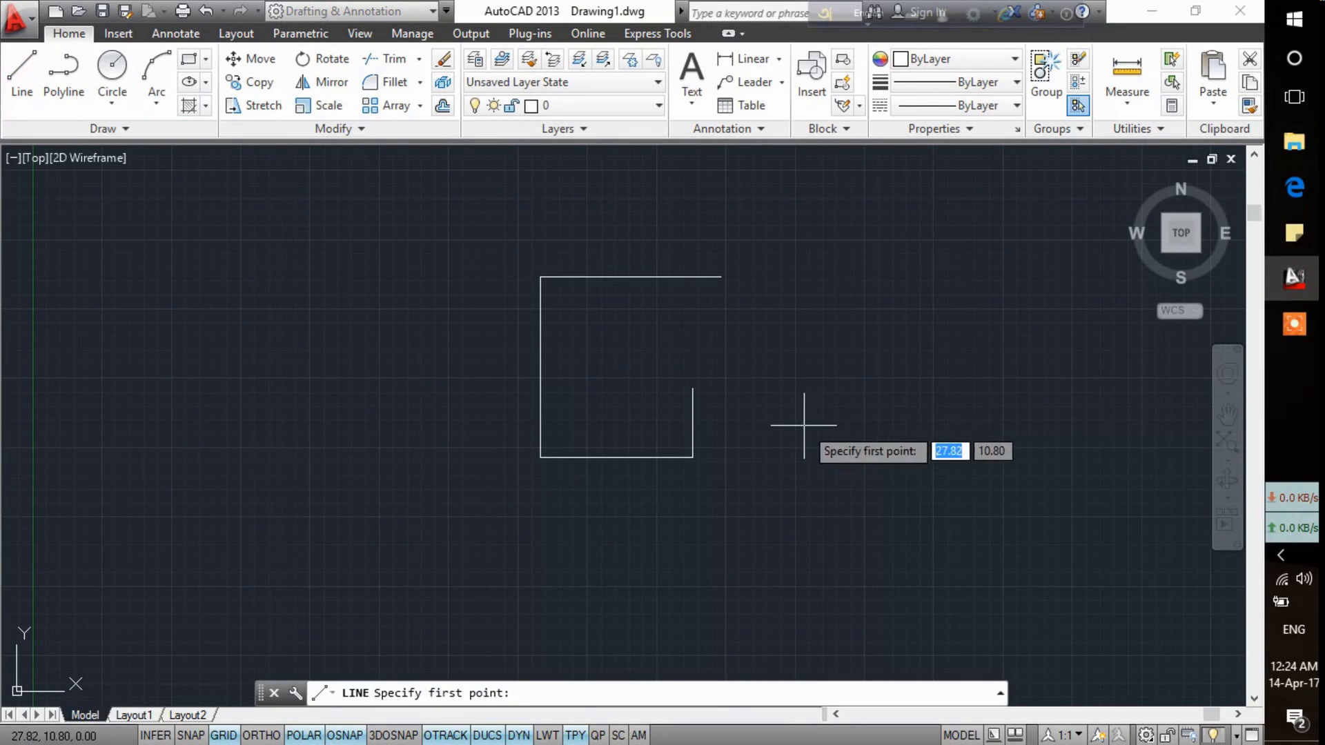
{"action": "left_click", "coordinate": [693, 389]}
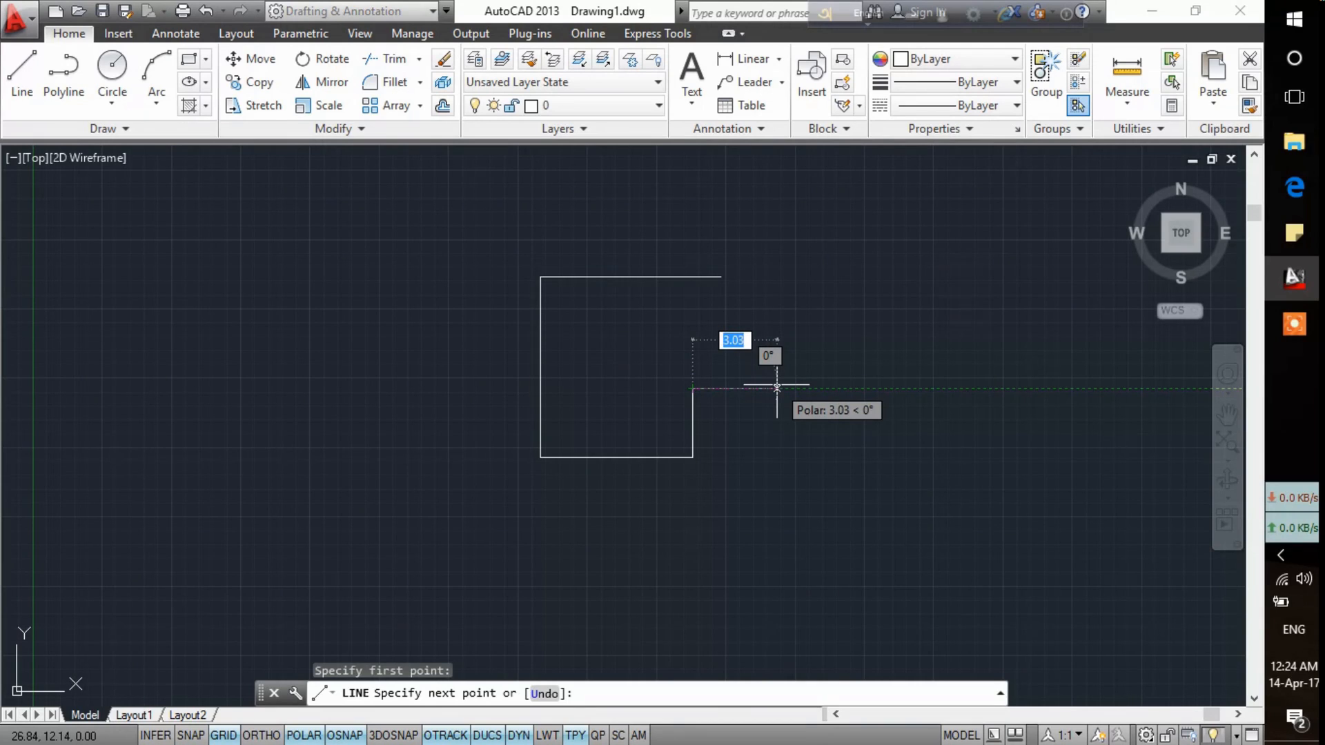
{"action": "type", "text": "2"}
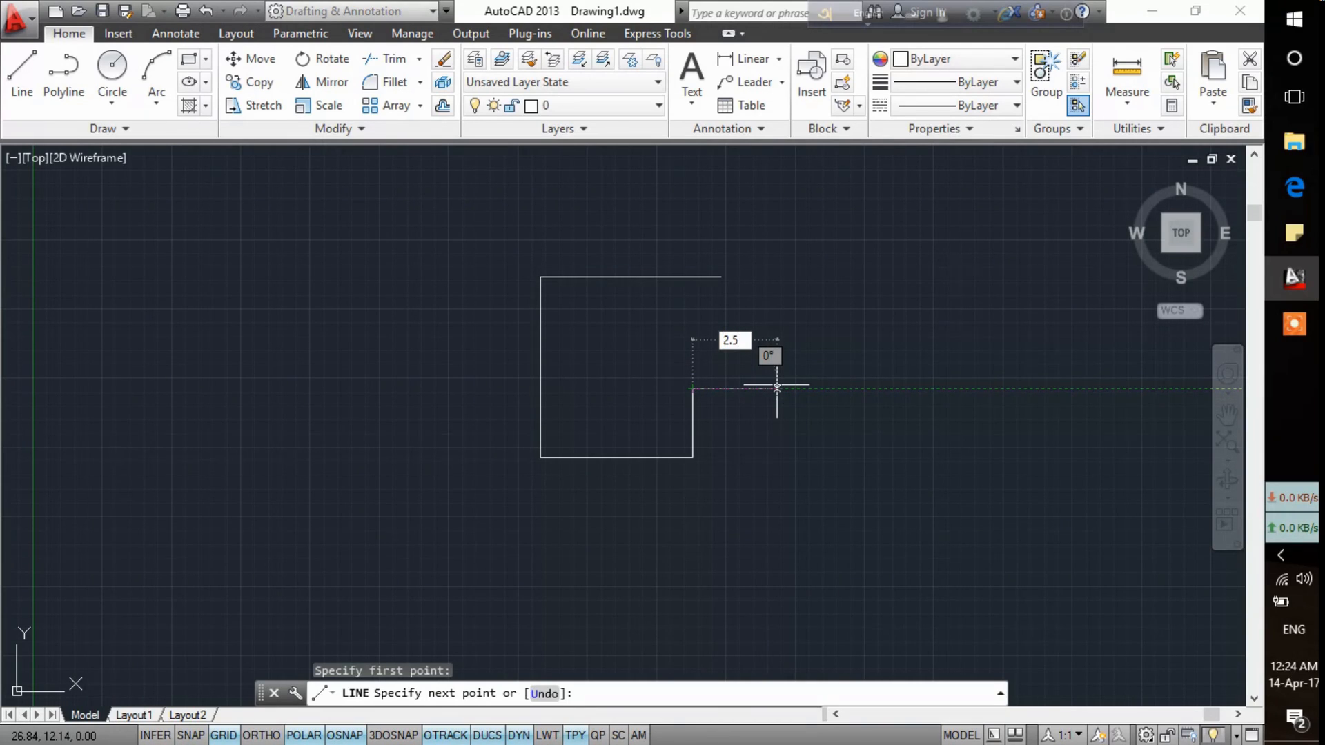
{"action": "type", "text": ".5"}
{"action": "key", "text": "Return"}
{"action": "right_click", "coordinate": [779, 376]}
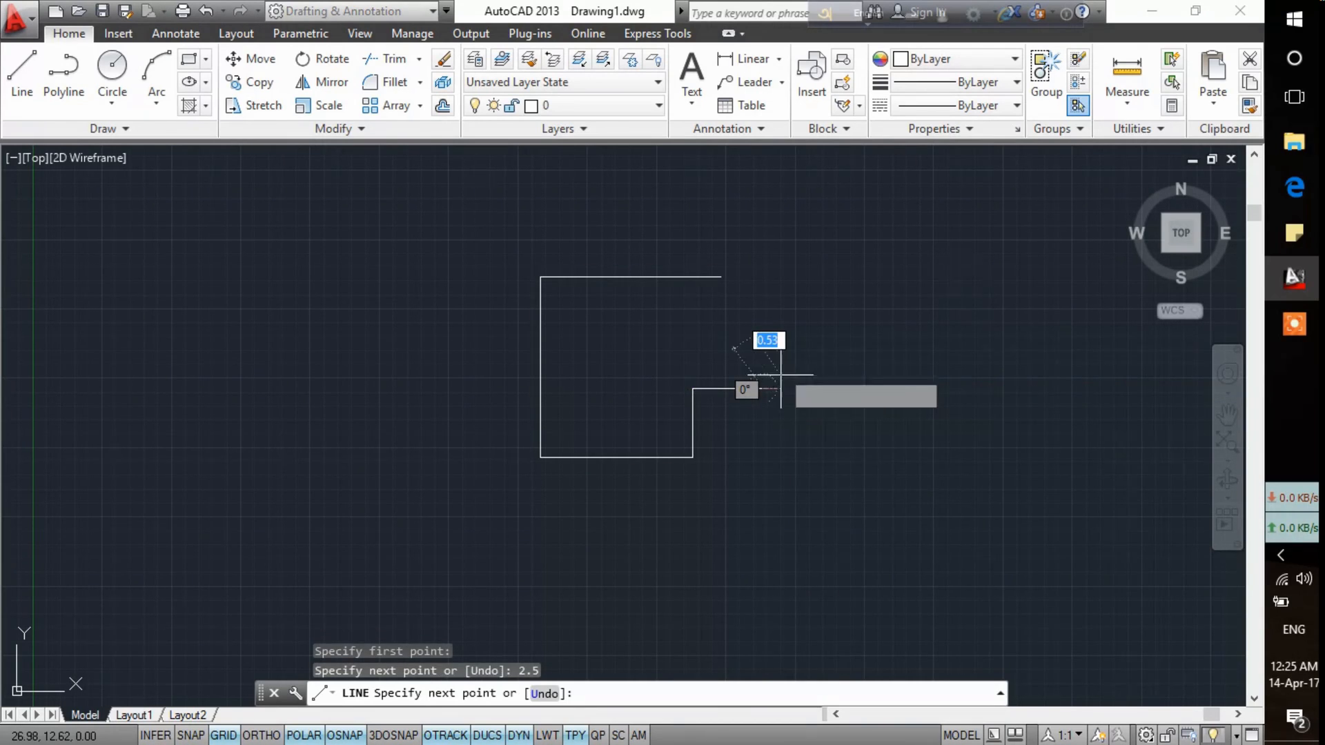
{"action": "left_click", "coordinate": [795, 376]}
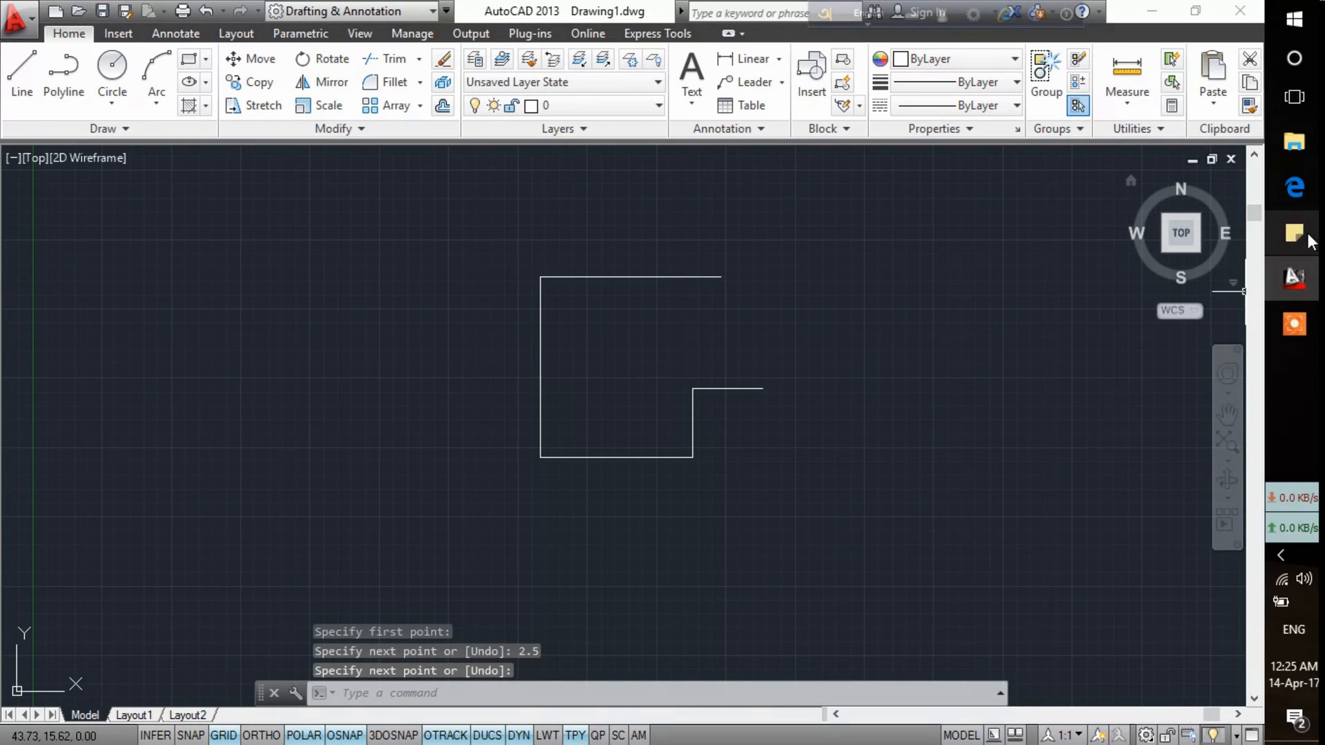
Step: Recheck Figure-1 in the PDF and draw the plate's right edge in AutoCAD 3 units upward from the notch's outer corner
{"action": "left_click", "coordinate": [1294, 186]}
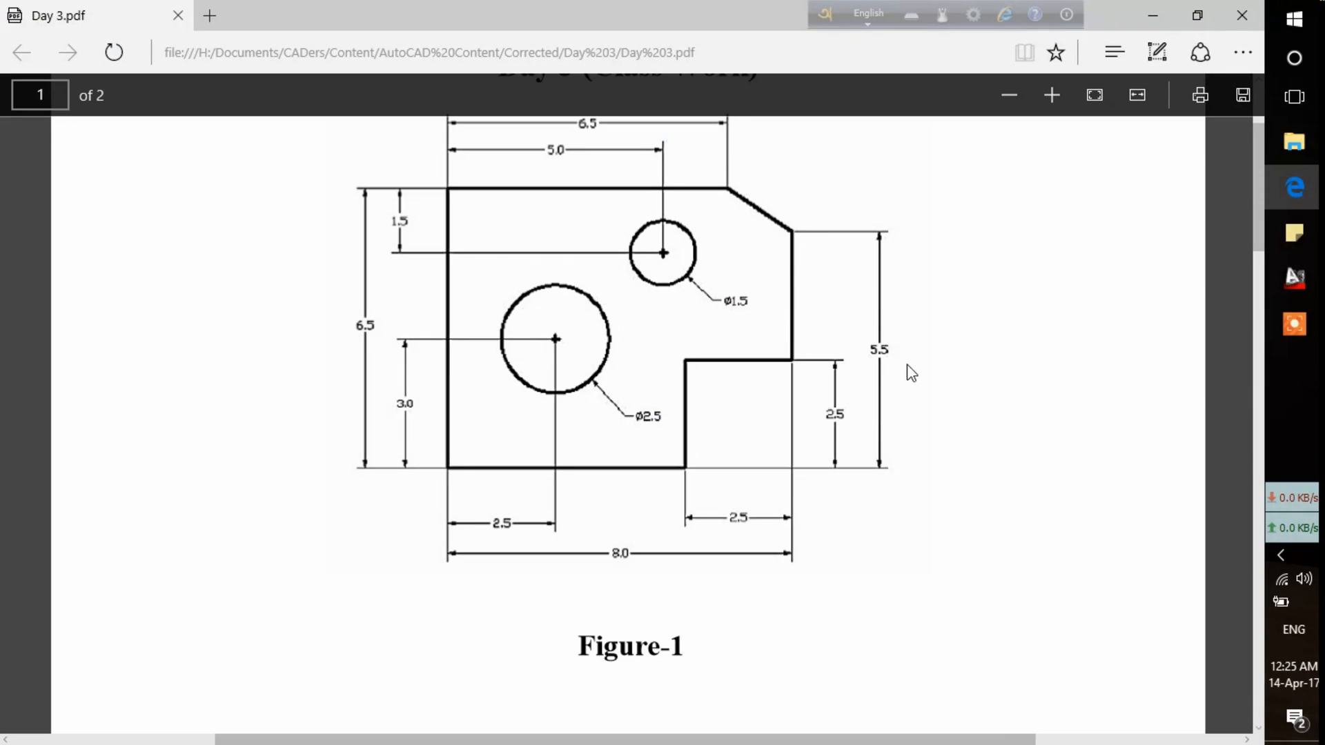
{"action": "left_click", "coordinate": [1295, 278]}
{"action": "left_click", "coordinate": [22, 72]}
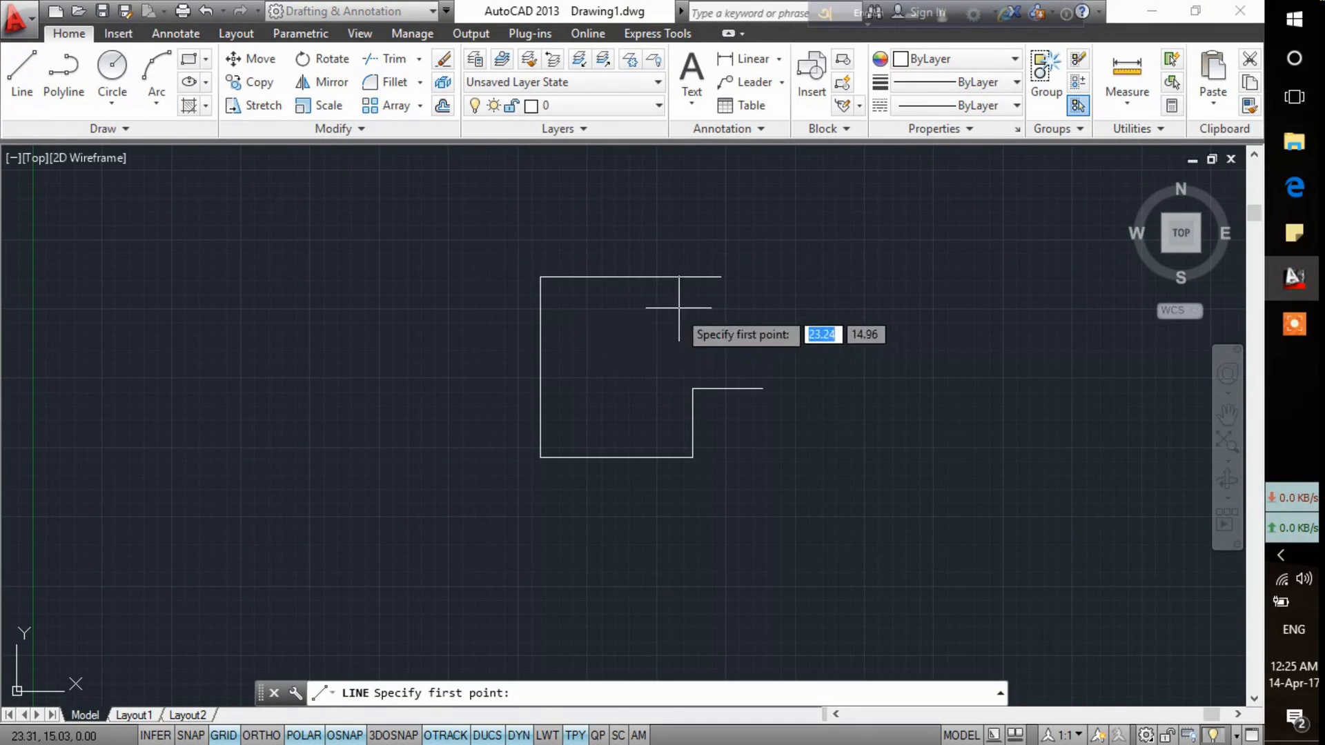
{"action": "left_click", "coordinate": [764, 390]}
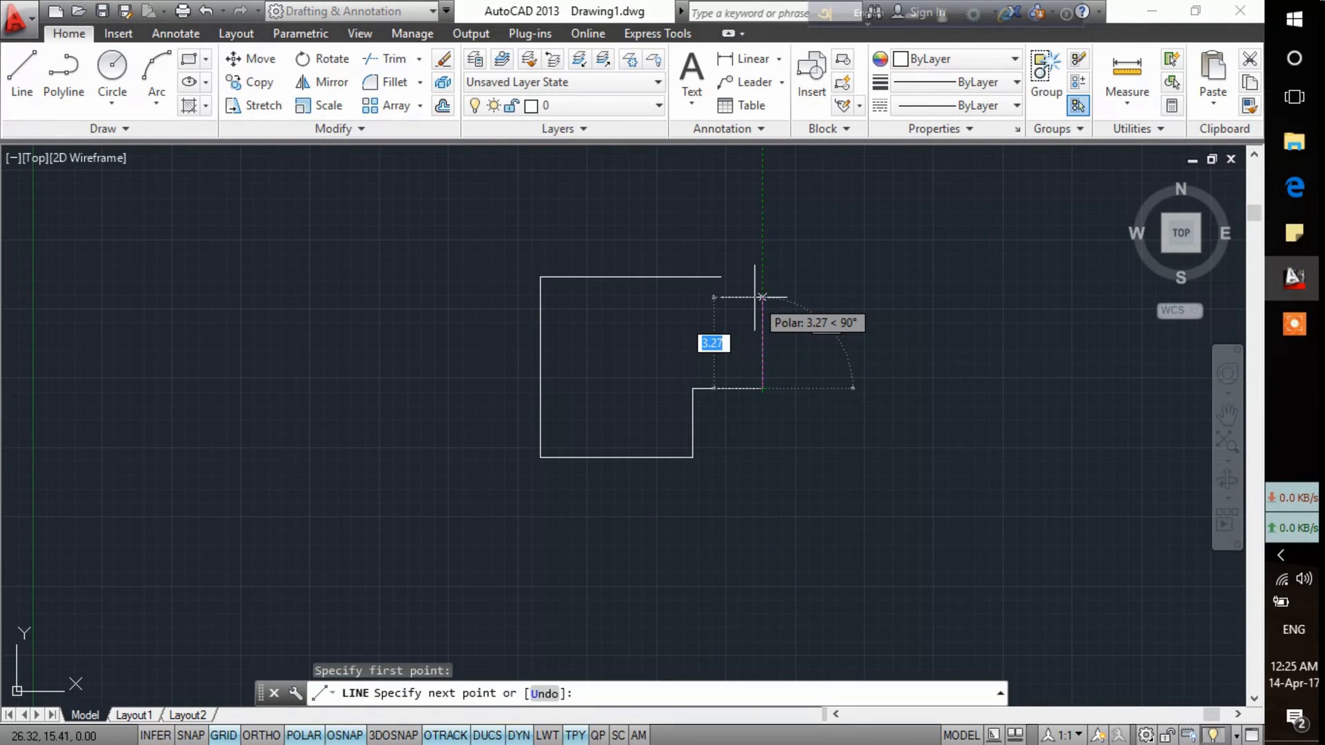
{"action": "type", "text": "3"}
{"action": "key", "text": "Return"}
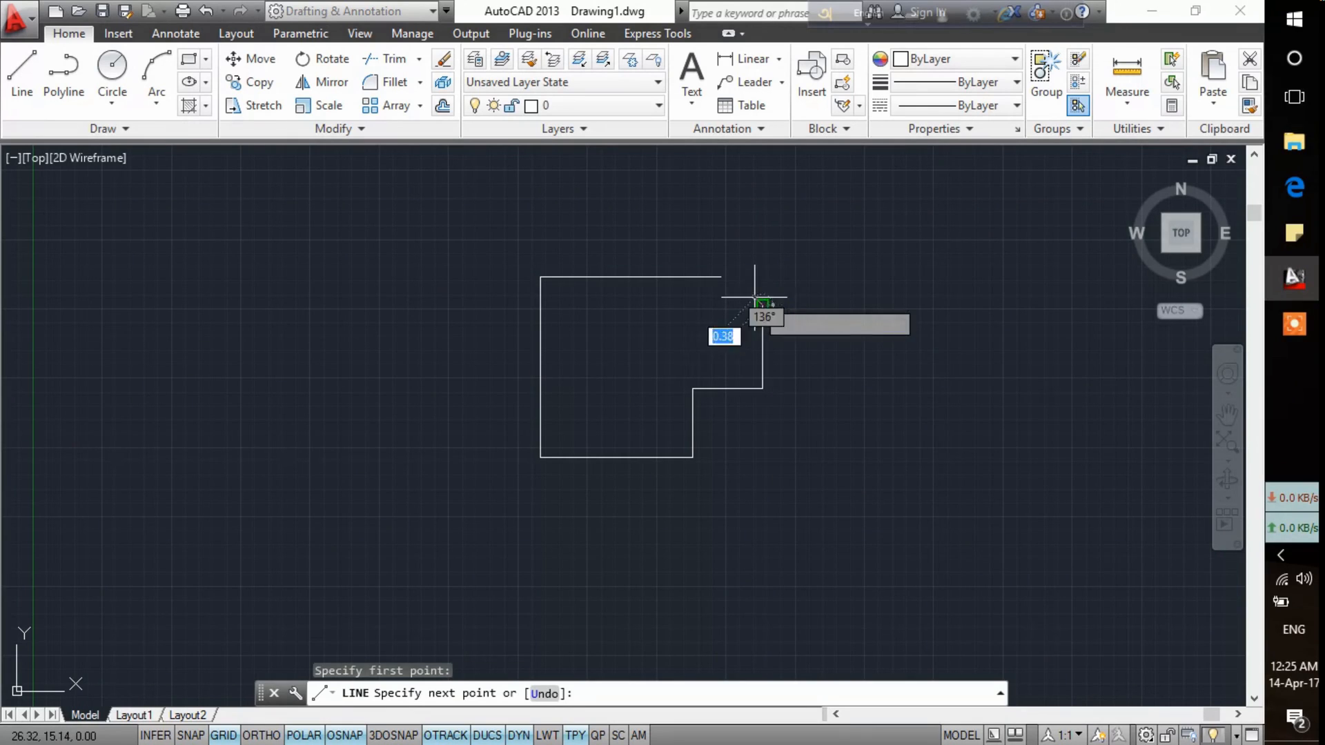
{"action": "right_click", "coordinate": [828, 274]}
{"action": "left_click", "coordinate": [873, 294]}
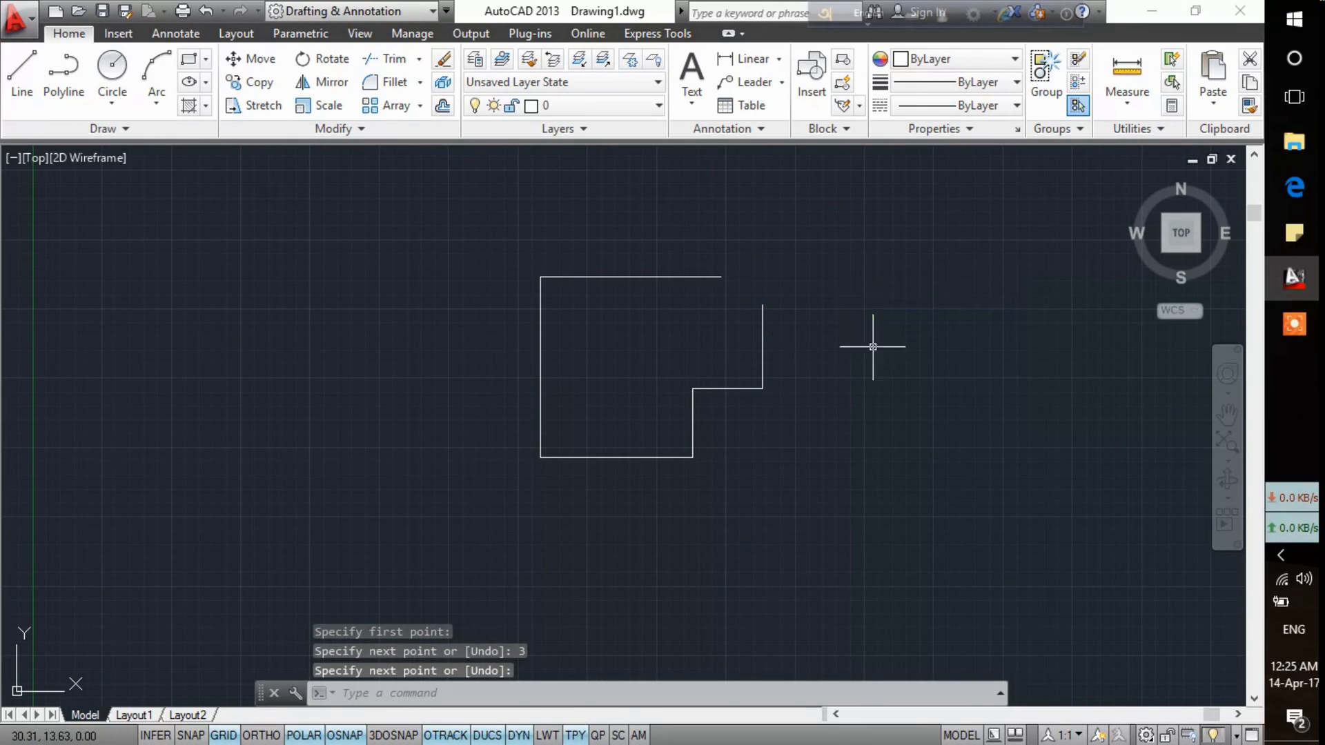
Step: Recheck Figure-1 in the PDF and close the outline in AutoCAD with a sloped line joining the top edge to the right edge
{"action": "left_click", "coordinate": [1295, 185]}
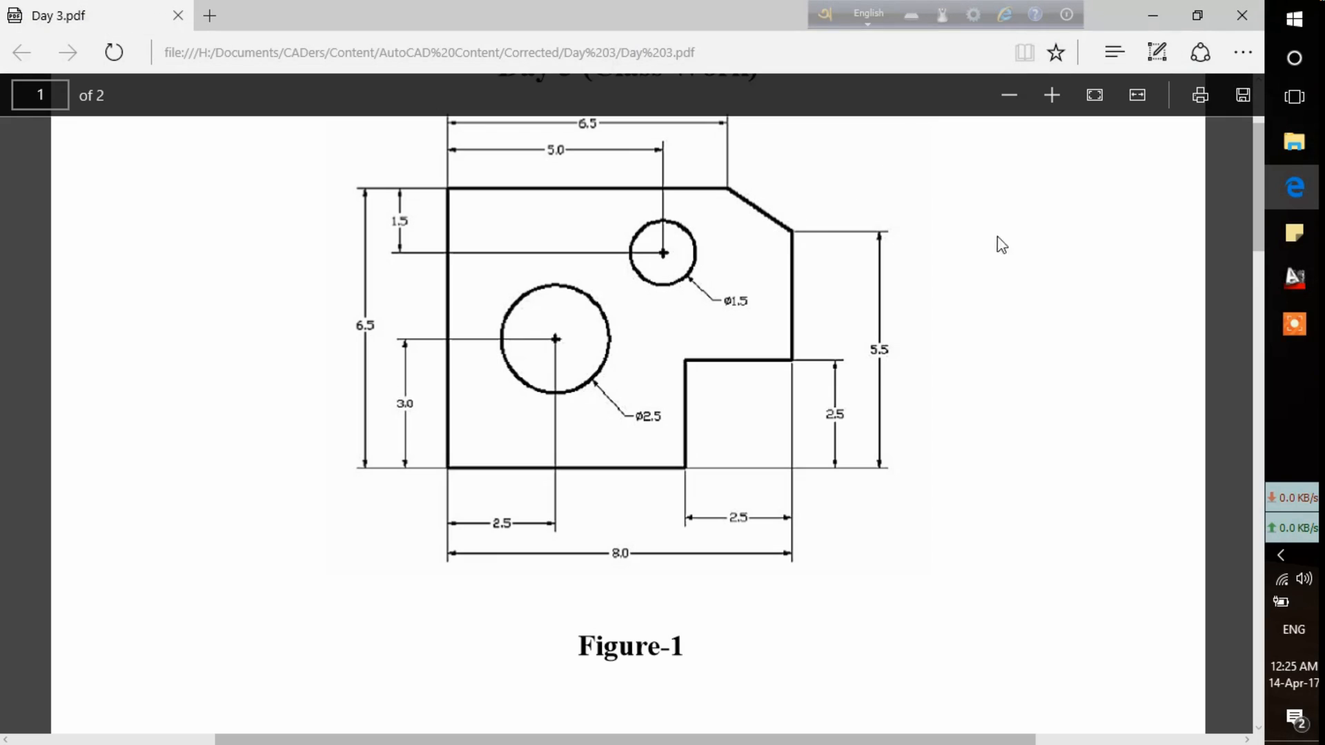
{"action": "left_click", "coordinate": [1295, 278]}
{"action": "left_click", "coordinate": [13, 81]}
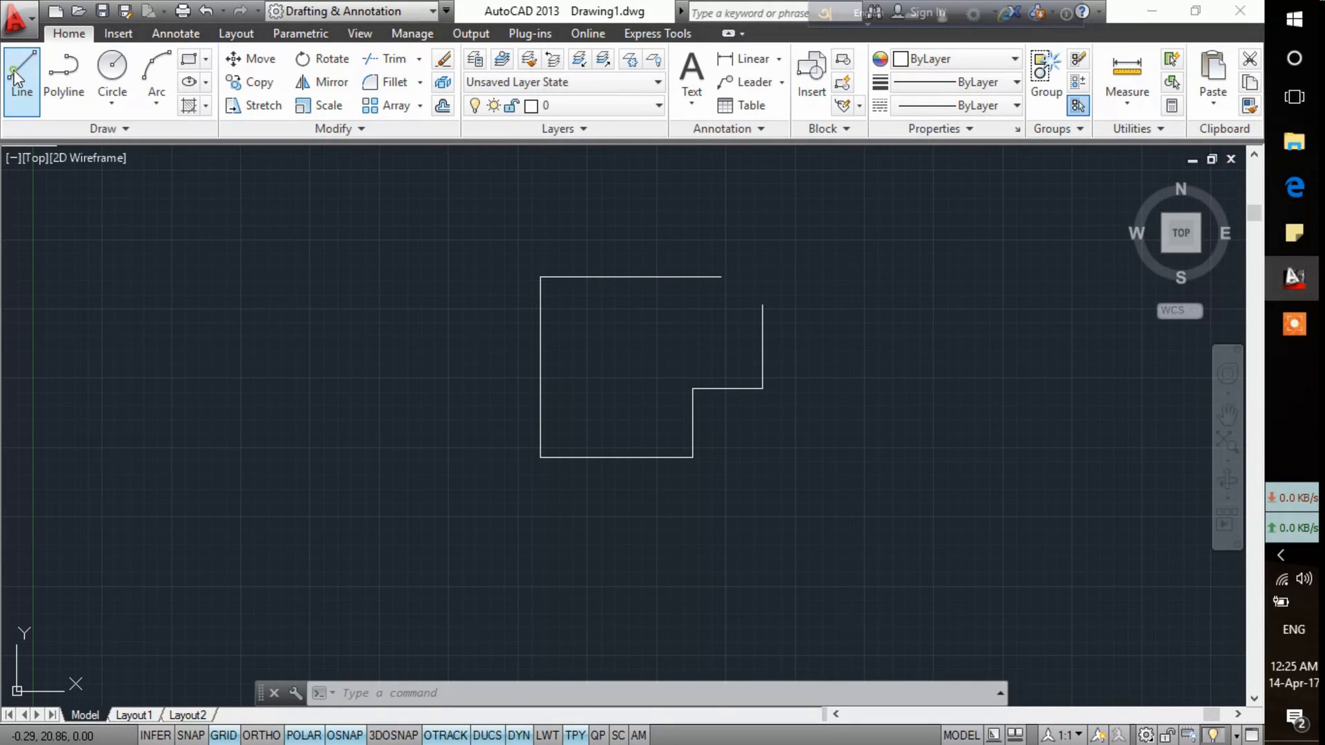
{"action": "left_click", "coordinate": [723, 277]}
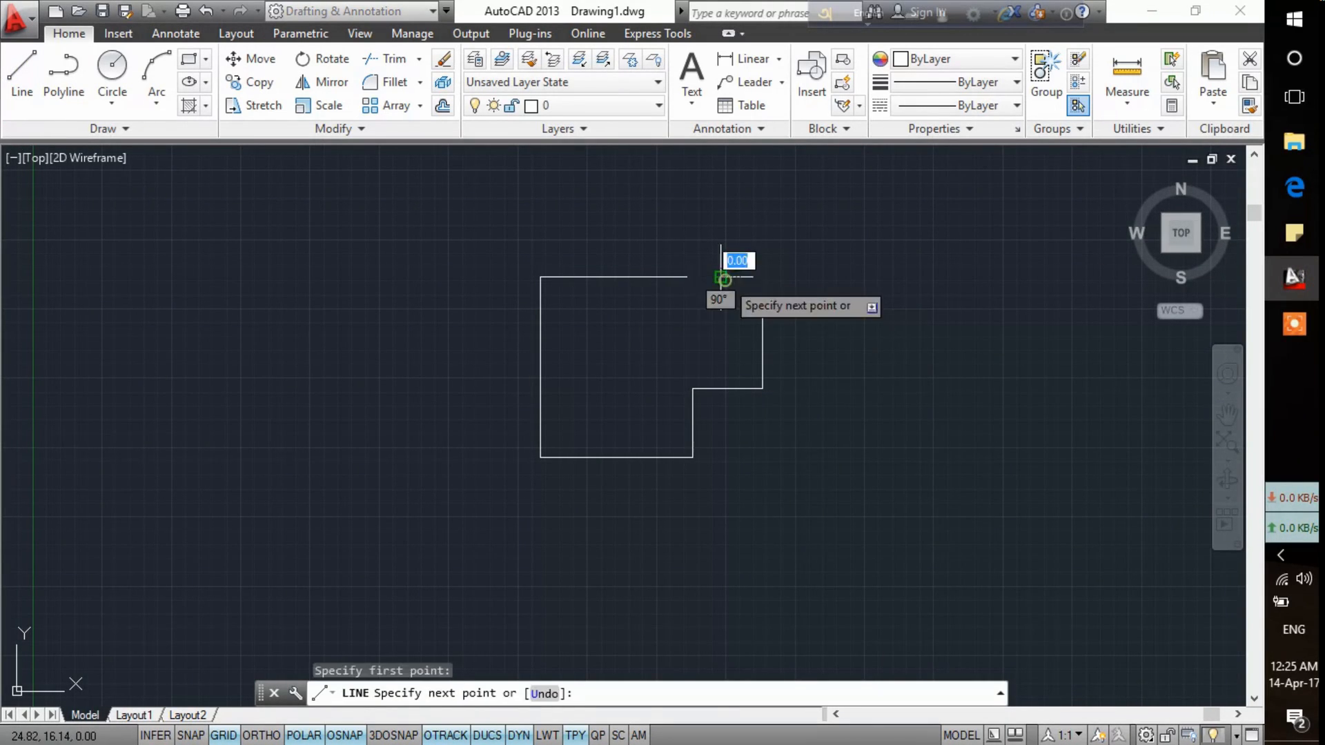
{"action": "left_click", "coordinate": [761, 306]}
{"action": "right_click", "coordinate": [847, 250]}
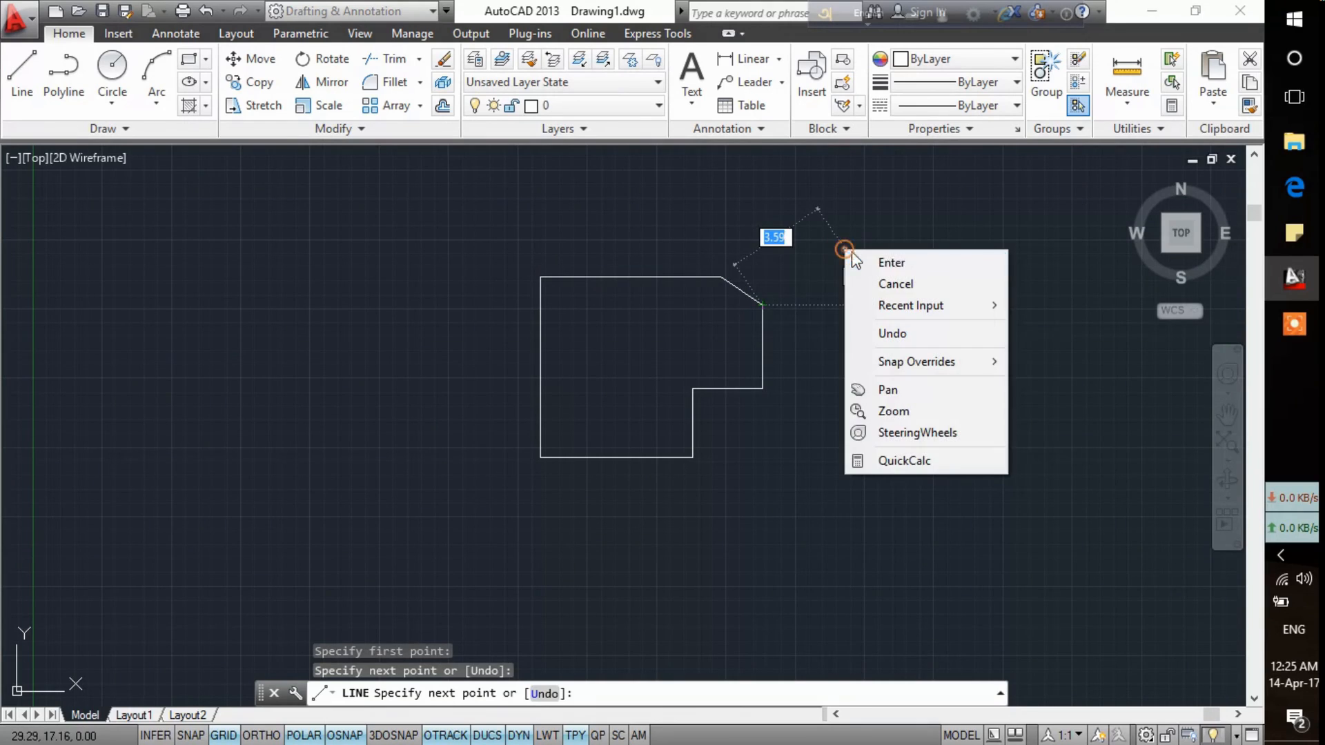
{"action": "left_click", "coordinate": [858, 258]}
Step: Check the large circle's position in the PDF and draw helper lines in AutoCAD from the lower-left corner, 2.5 units right and 3 units up
{"action": "left_click", "coordinate": [1294, 186]}
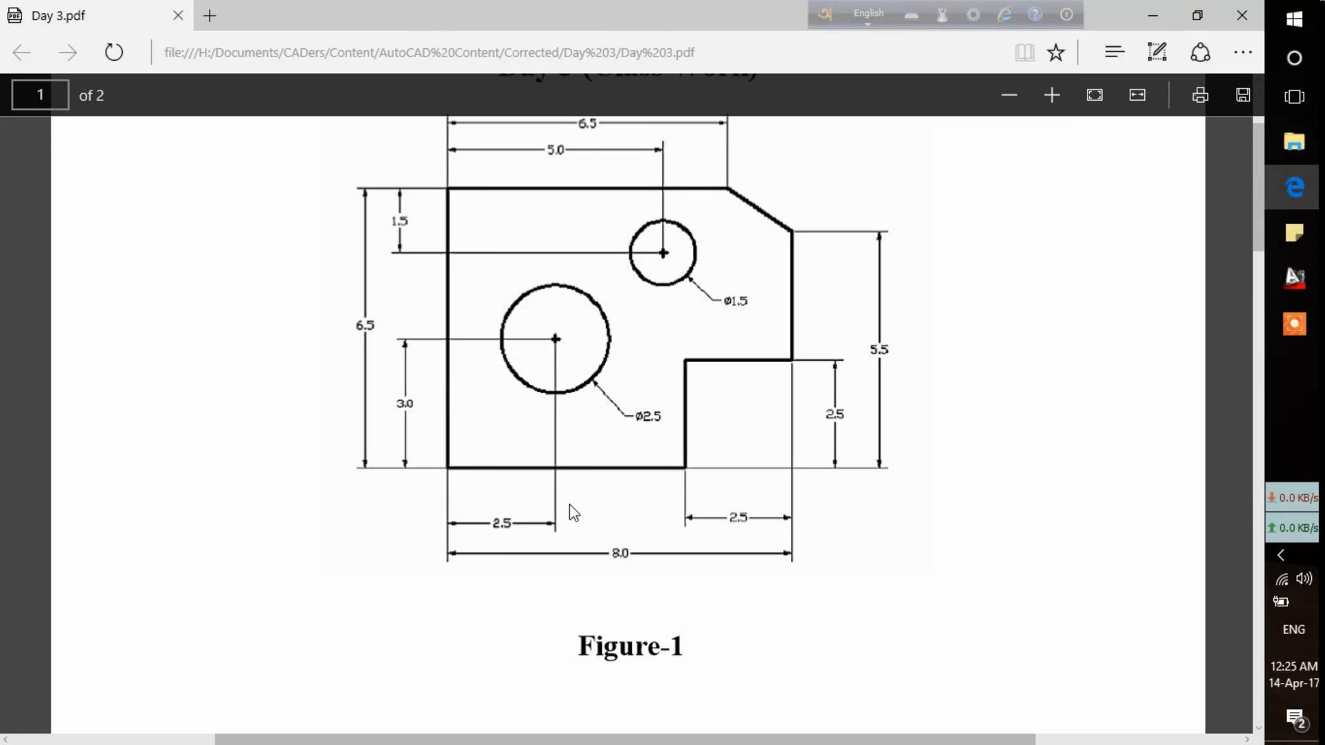
{"action": "mouse_move", "coordinate": [1295, 188]}
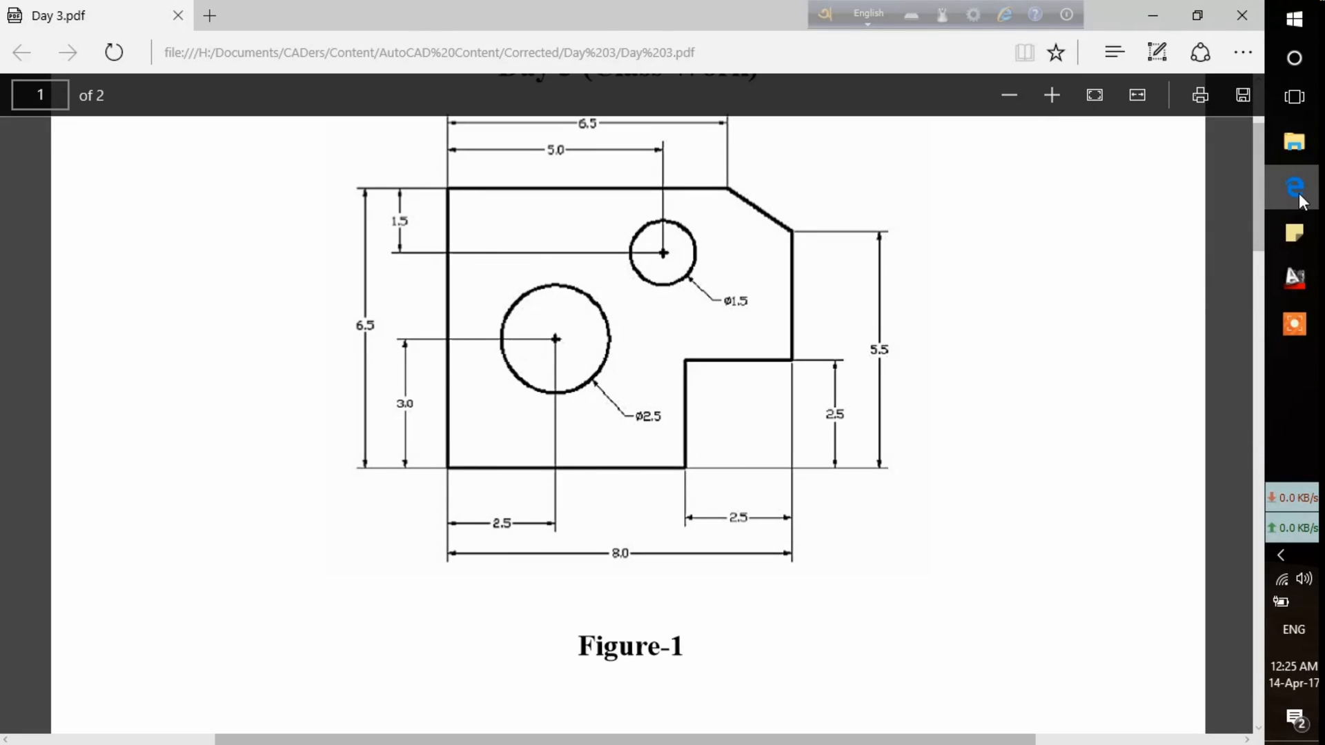
{"action": "left_click", "coordinate": [1299, 295]}
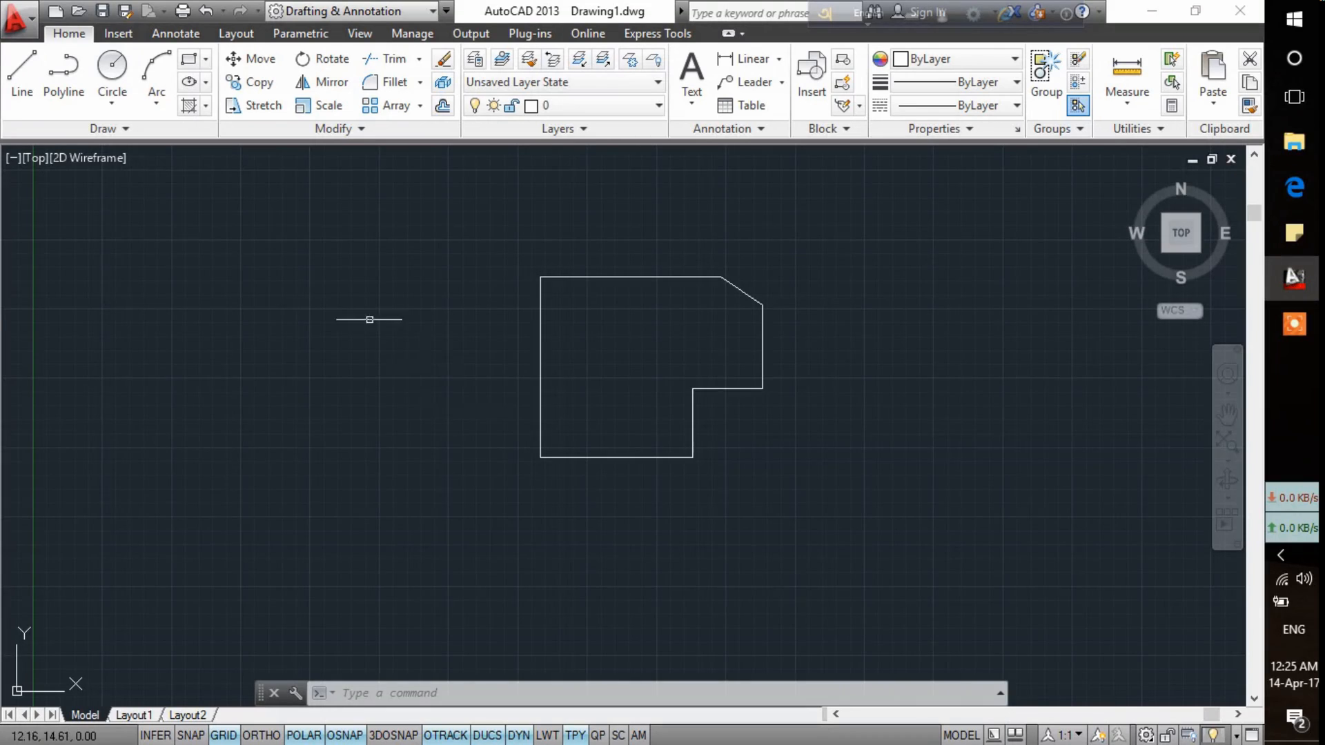
{"action": "left_click", "coordinate": [22, 72]}
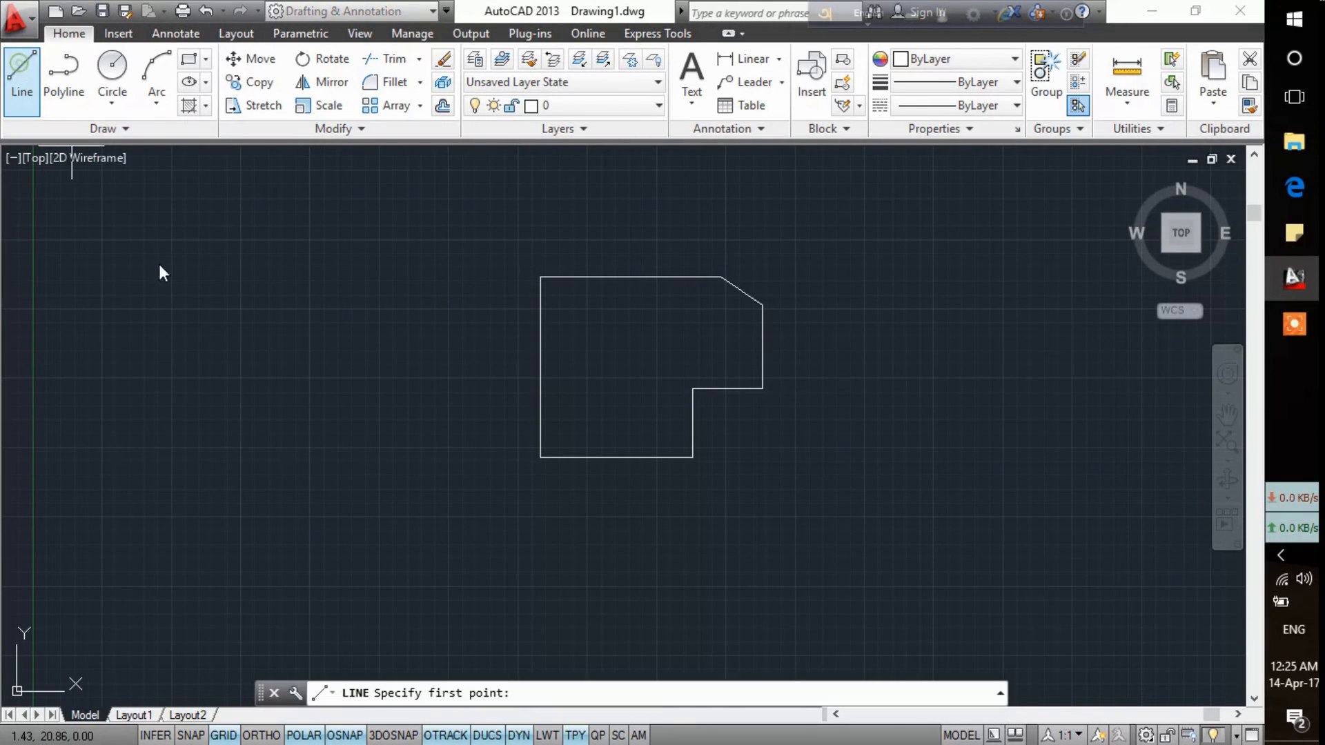
{"action": "left_click", "coordinate": [540, 457]}
{"action": "type", "text": "2."}
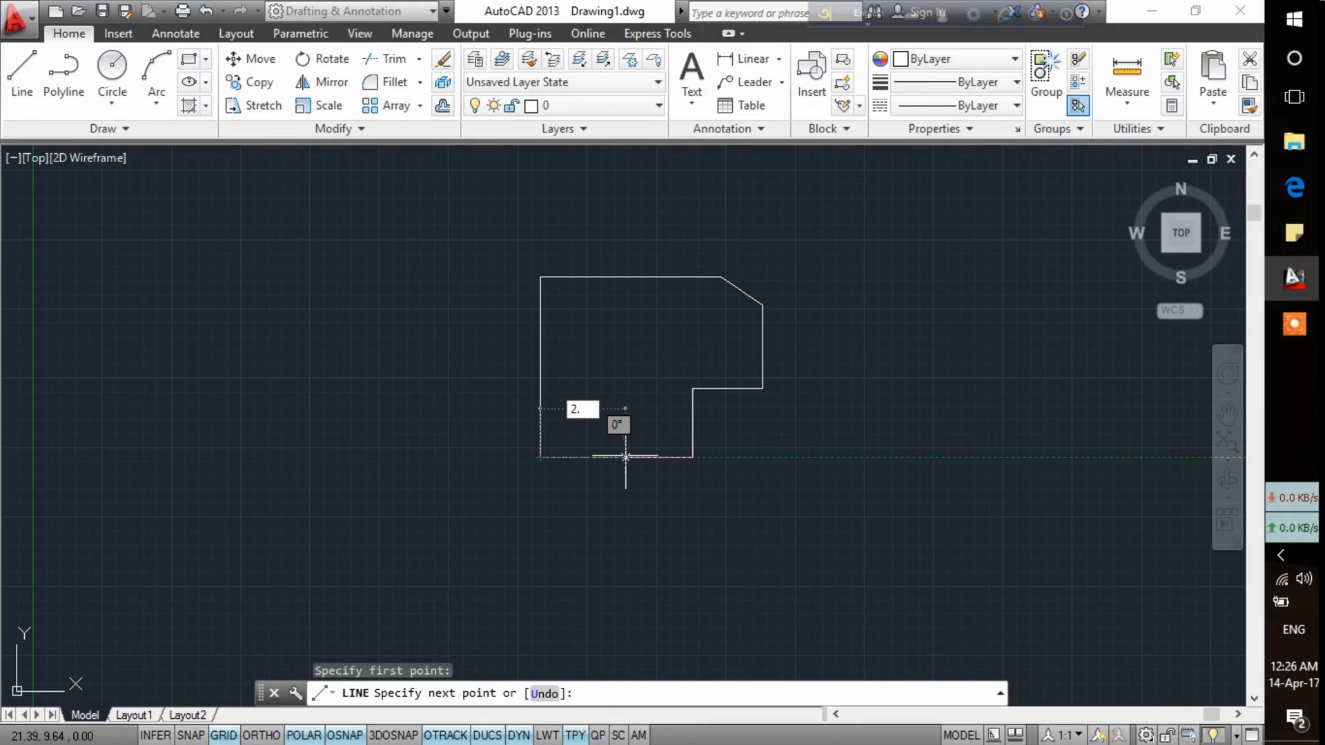
{"action": "type", "text": "5"}
{"action": "key", "text": "Return"}
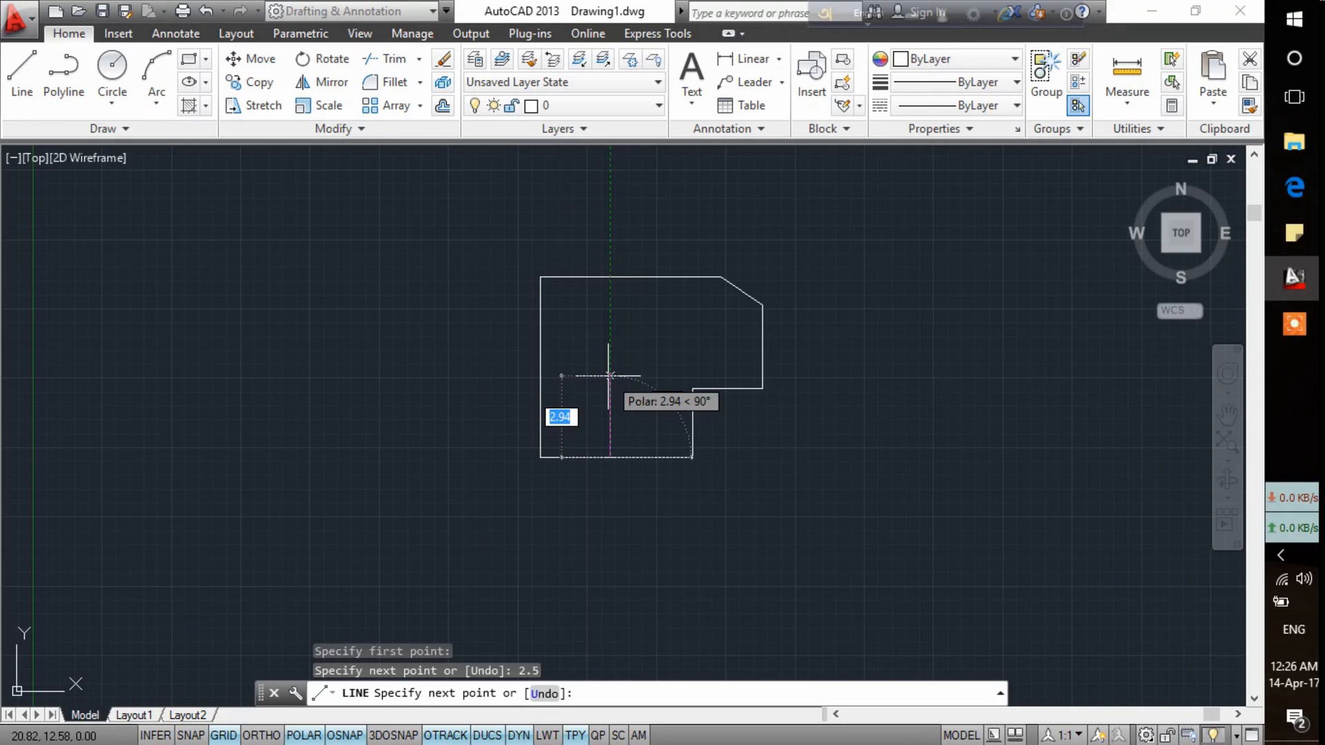
{"action": "type", "text": "3"}
{"action": "key", "text": "Return"}
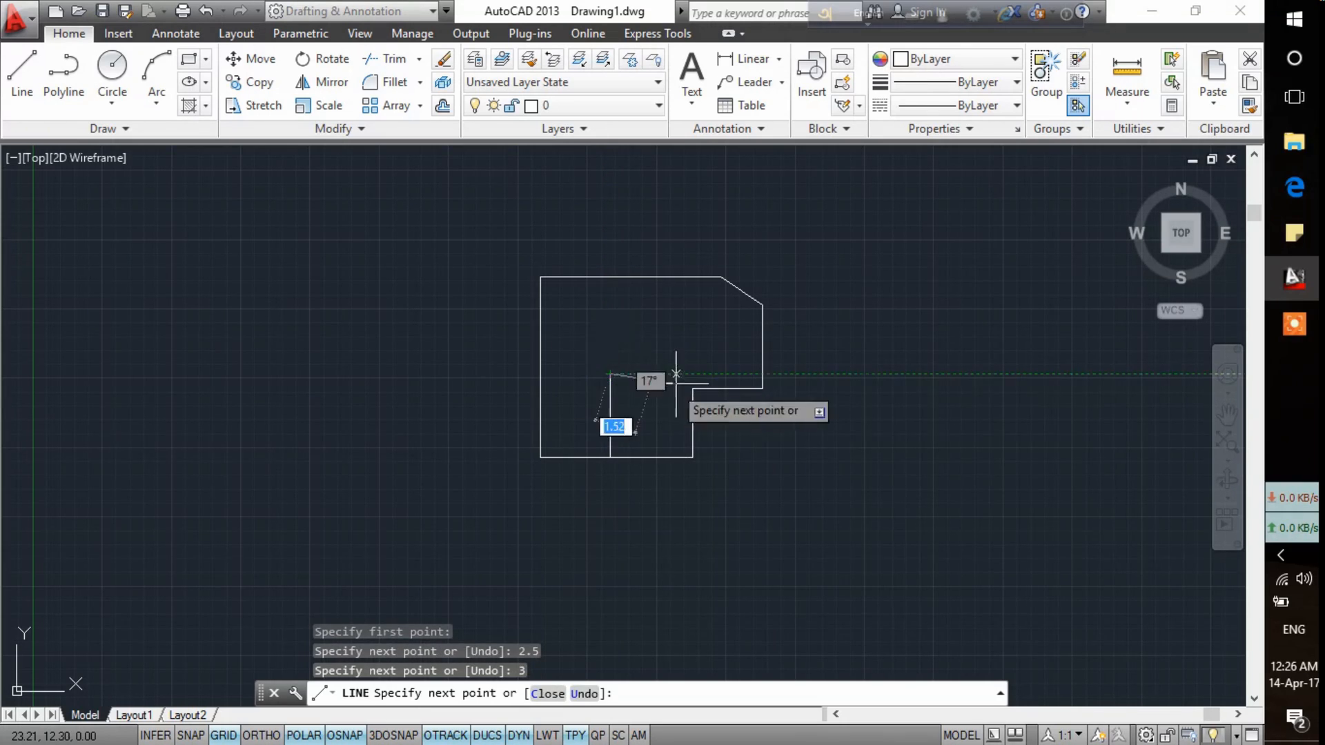
{"action": "right_click", "coordinate": [675, 374]}
{"action": "left_click", "coordinate": [682, 387]}
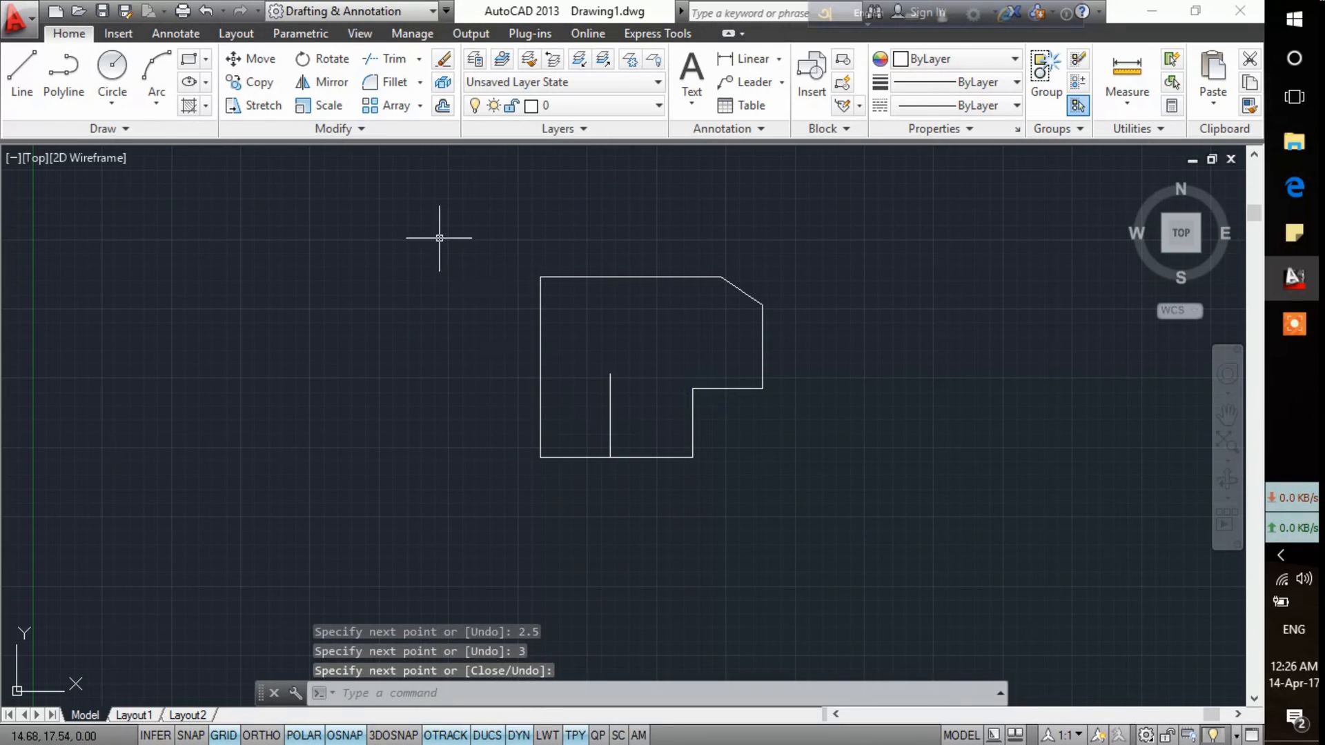
Step: Draw the large circle with radius 1.25 centred on the vertical helper line's upper end, checking its diameter in the PDF
{"action": "left_click", "coordinate": [115, 74]}
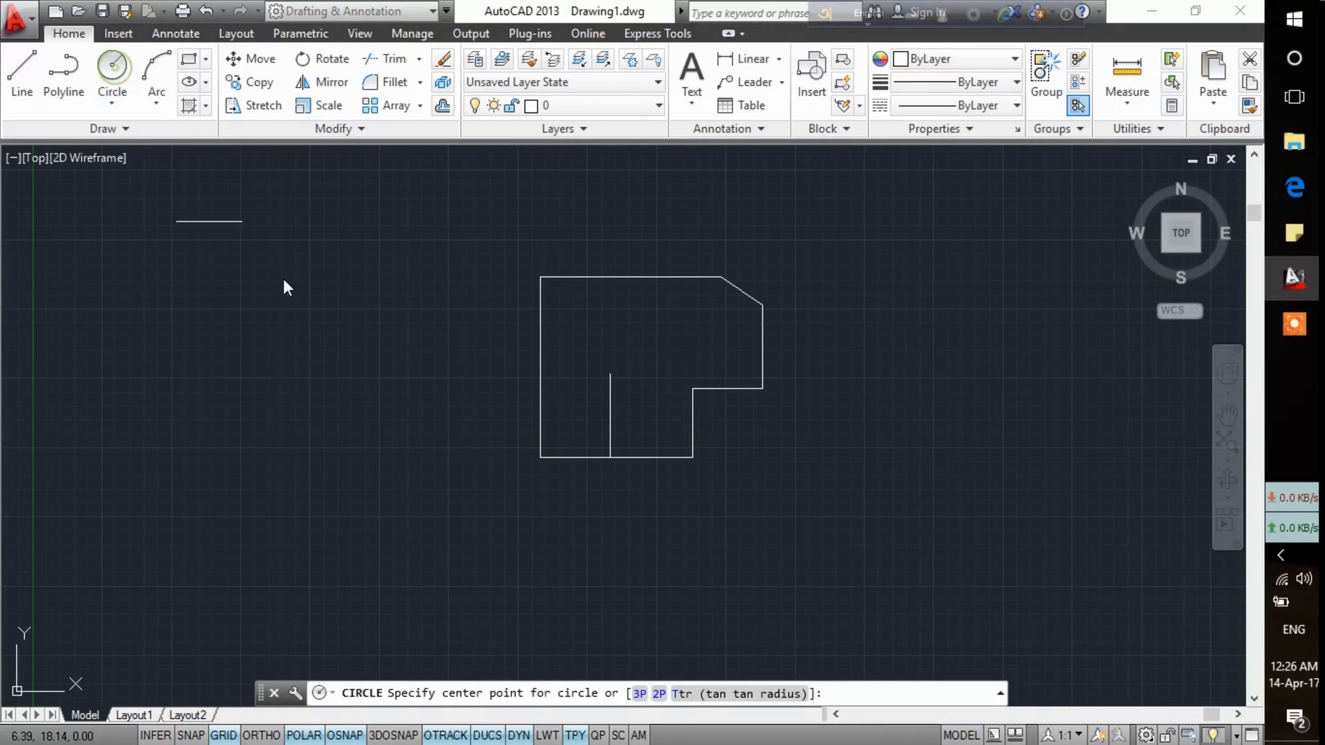
{"action": "left_click", "coordinate": [610, 374]}
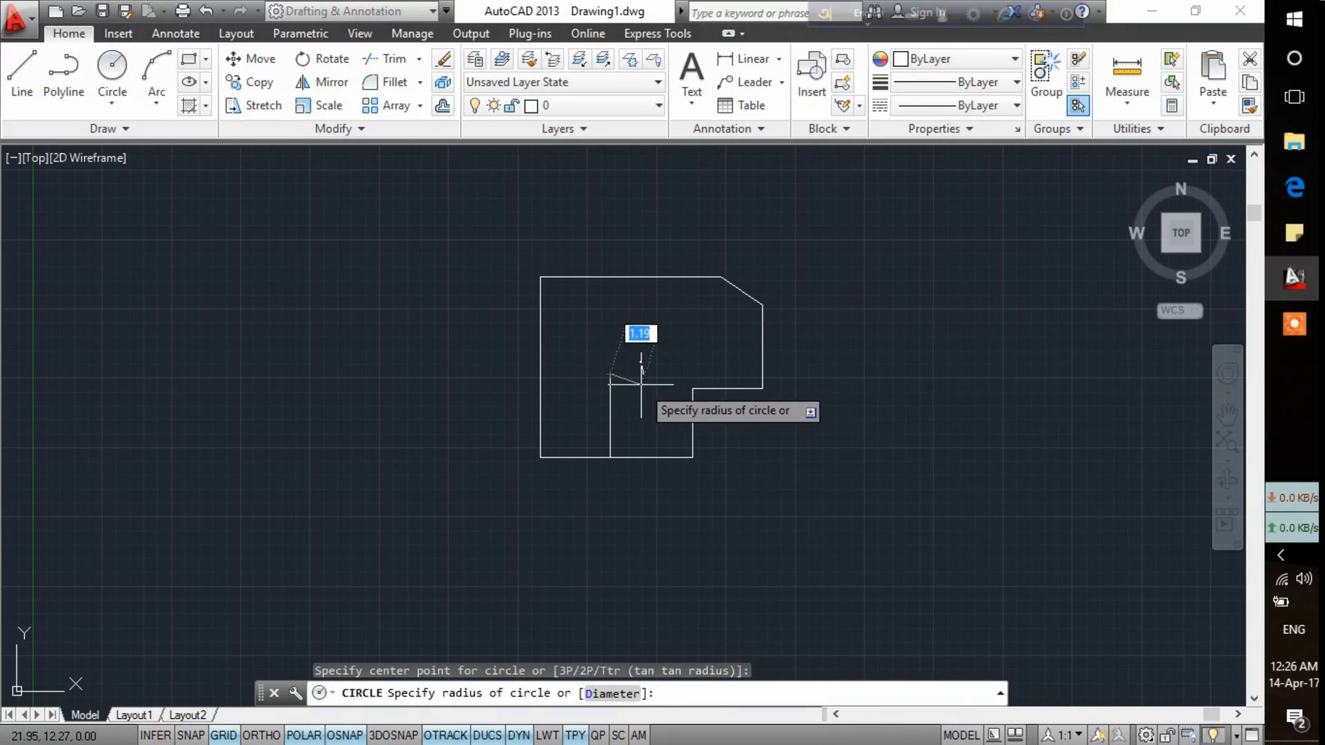
{"action": "left_click", "coordinate": [1295, 186]}
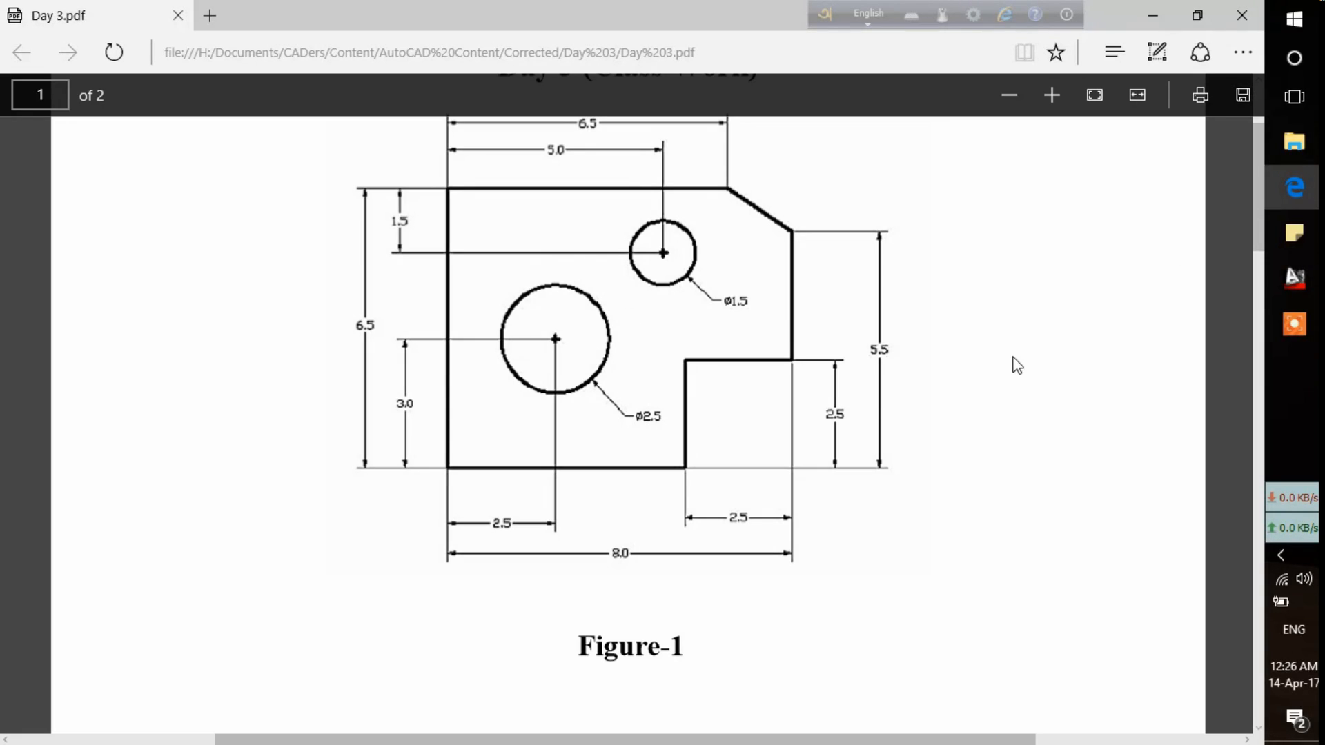
{"action": "left_click", "coordinate": [1278, 282]}
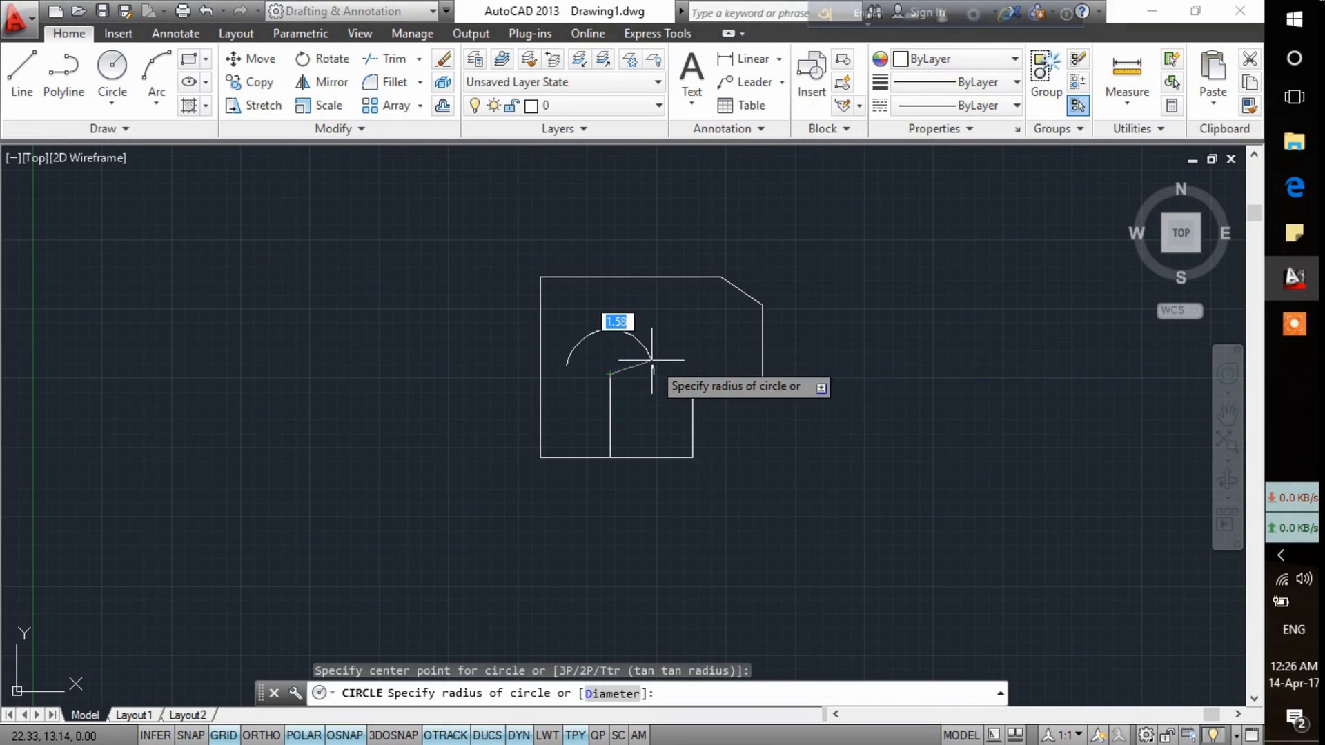
{"action": "type", "text": "1"}
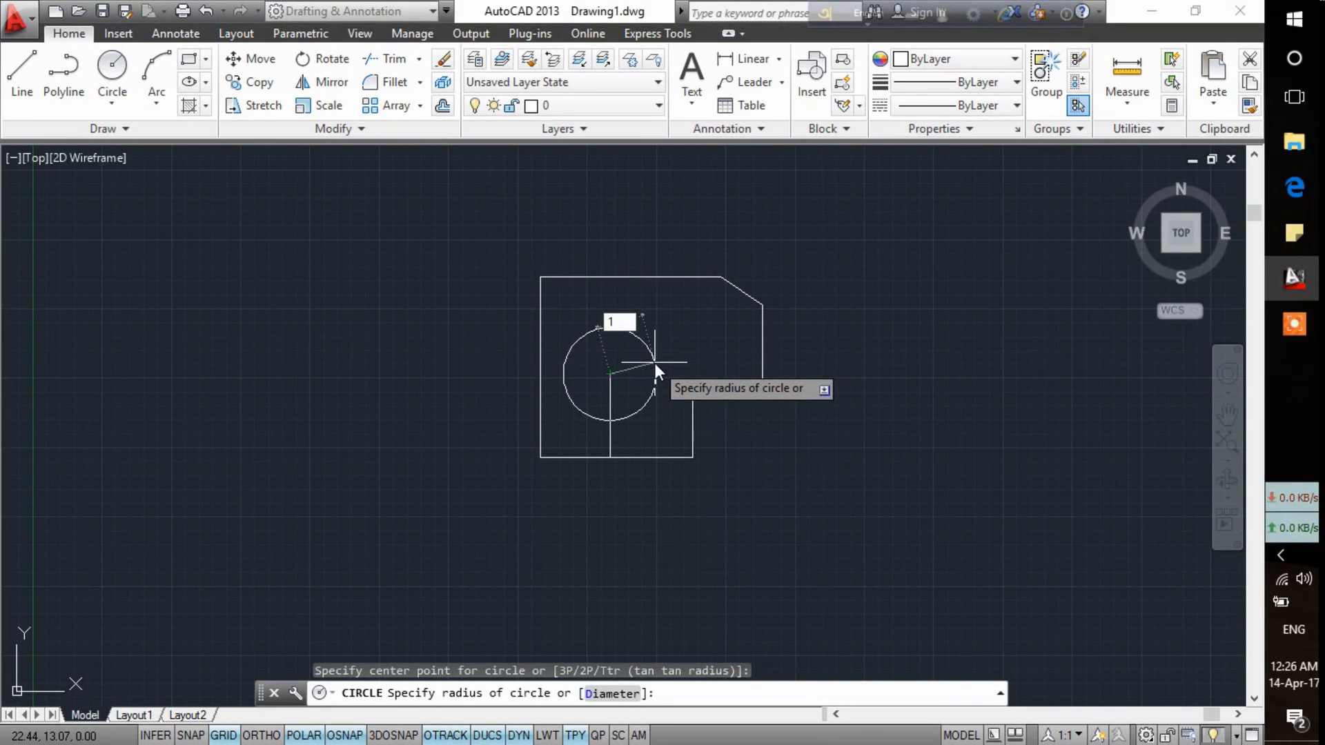
{"action": "type", "text": ".25"}
{"action": "key", "text": "Return"}
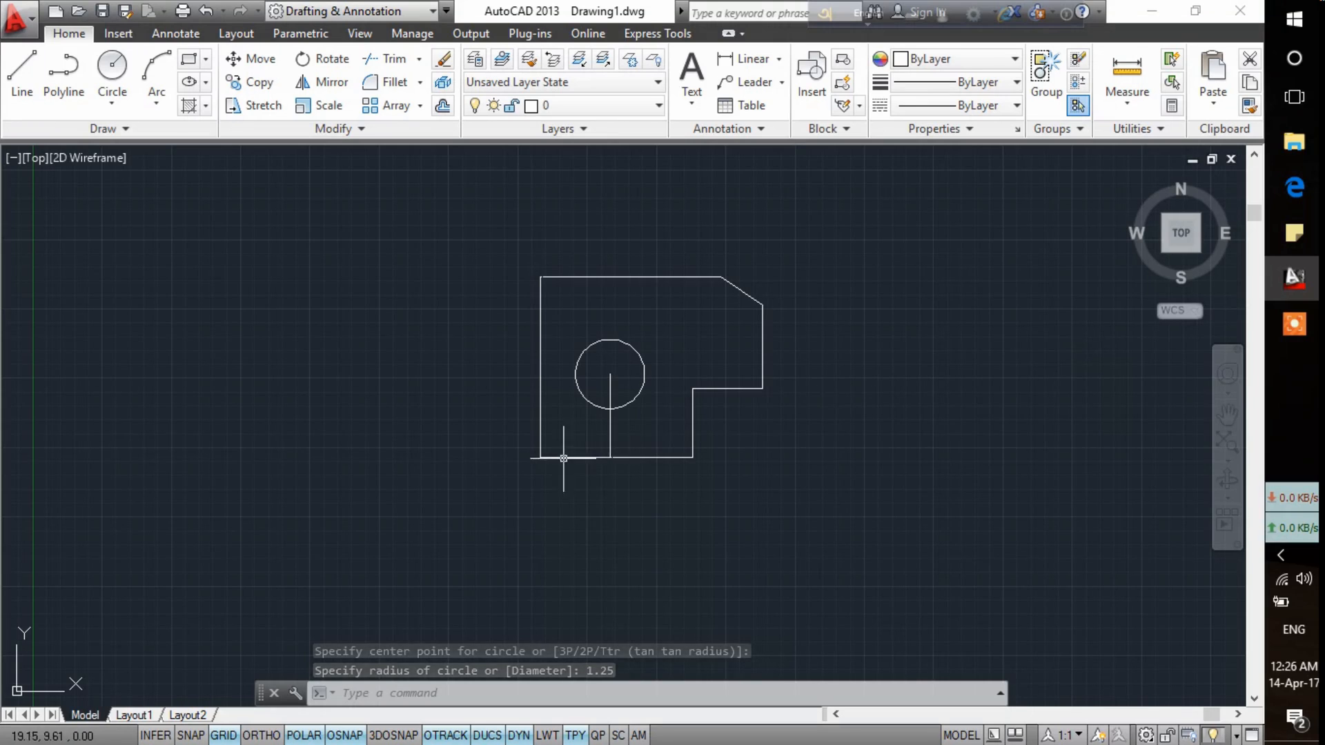
Step: Erase the vertical and horizontal helper lines used to locate the large circle
{"action": "left_click", "coordinate": [610, 442]}
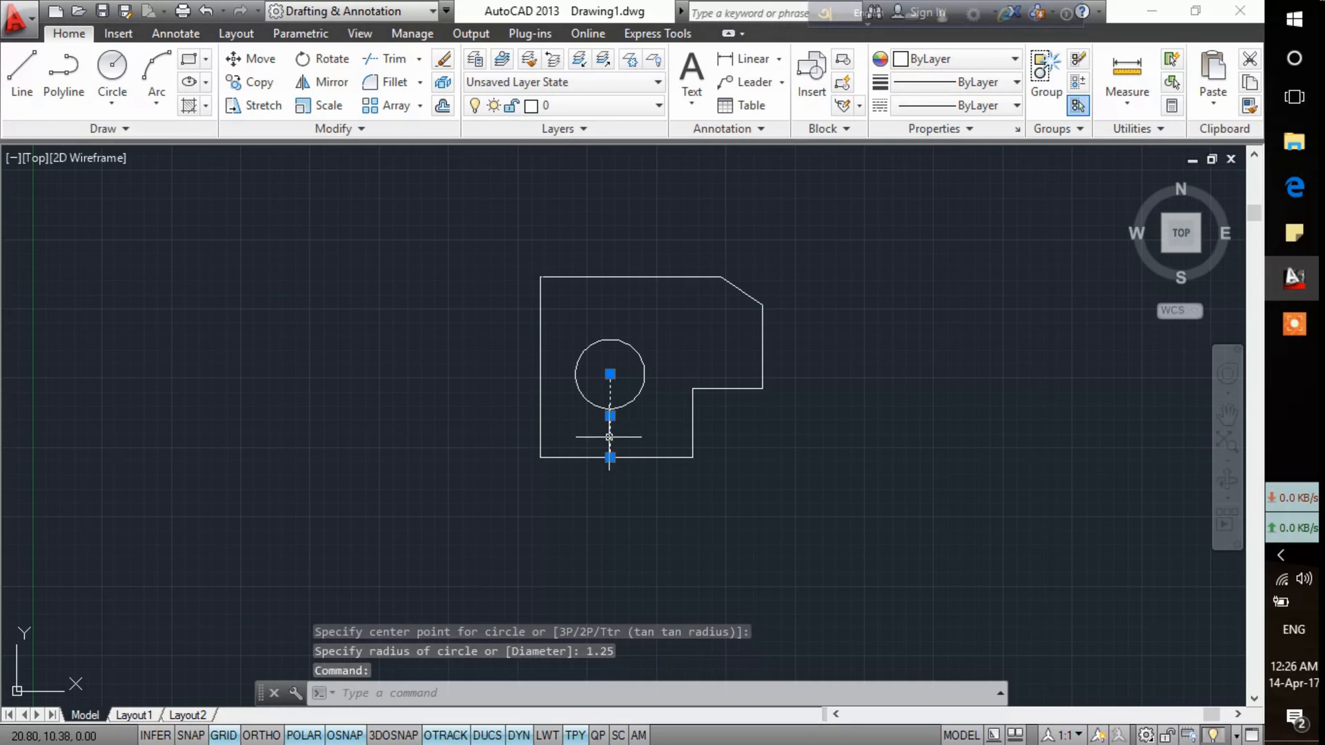
{"action": "left_click", "coordinate": [580, 457]}
{"action": "right_click", "coordinate": [579, 457]}
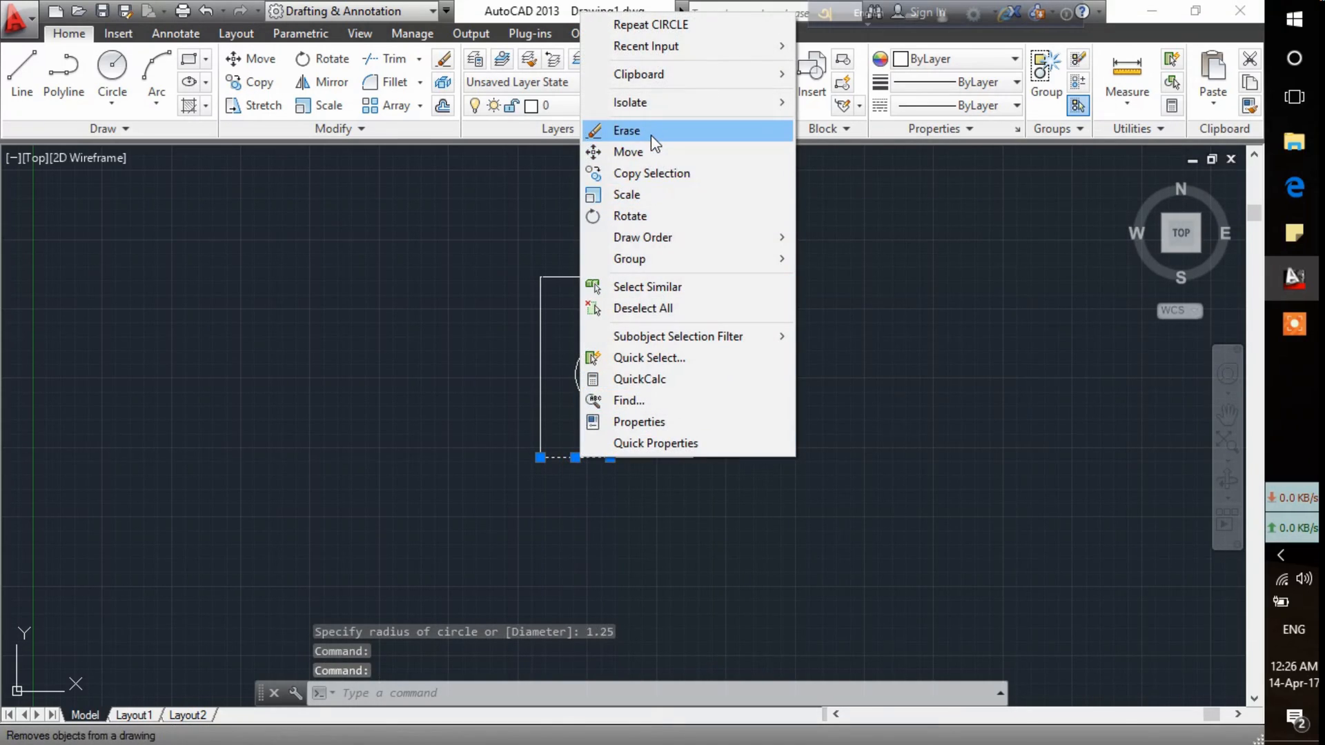
{"action": "left_click", "coordinate": [652, 135]}
Step: Check the small circle's position in the PDF and draw a helper line in AutoCAD 5 units rightward from the plate's upper-left corner
{"action": "left_click", "coordinate": [1294, 186]}
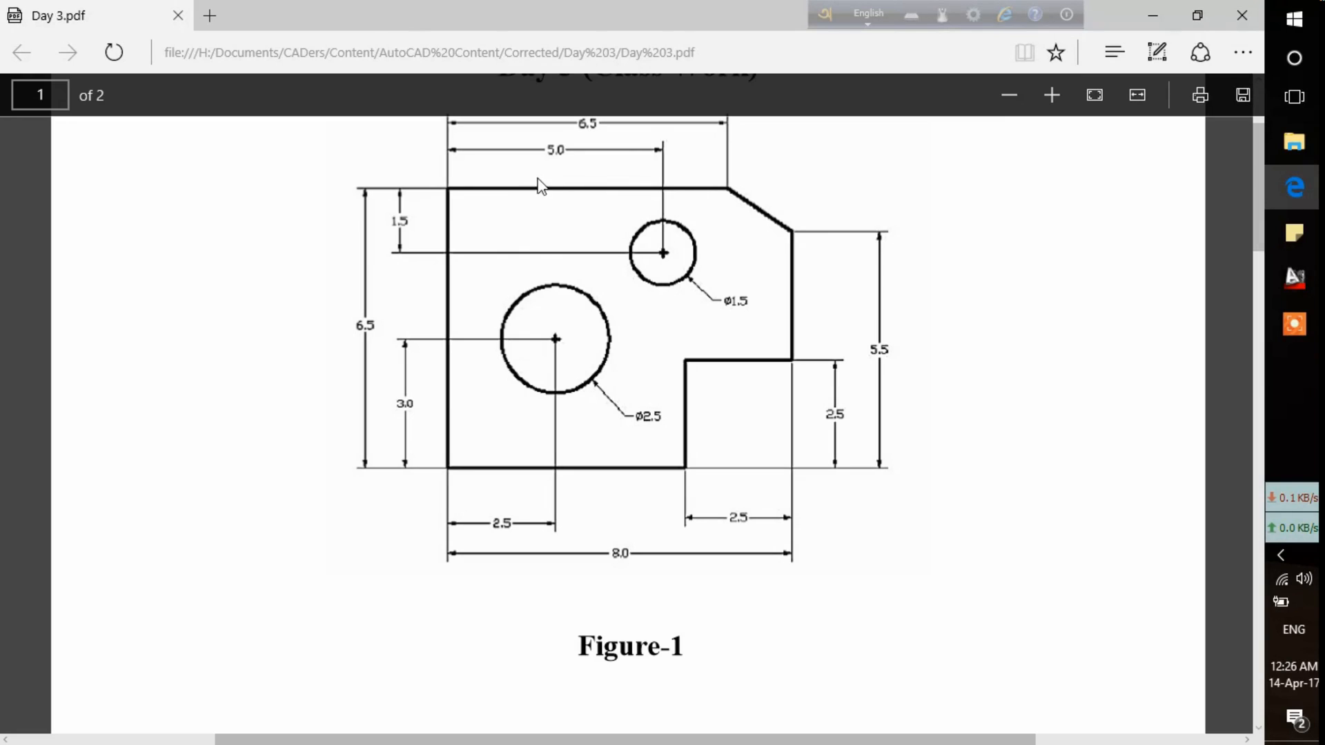
{"action": "left_click", "coordinate": [1307, 278]}
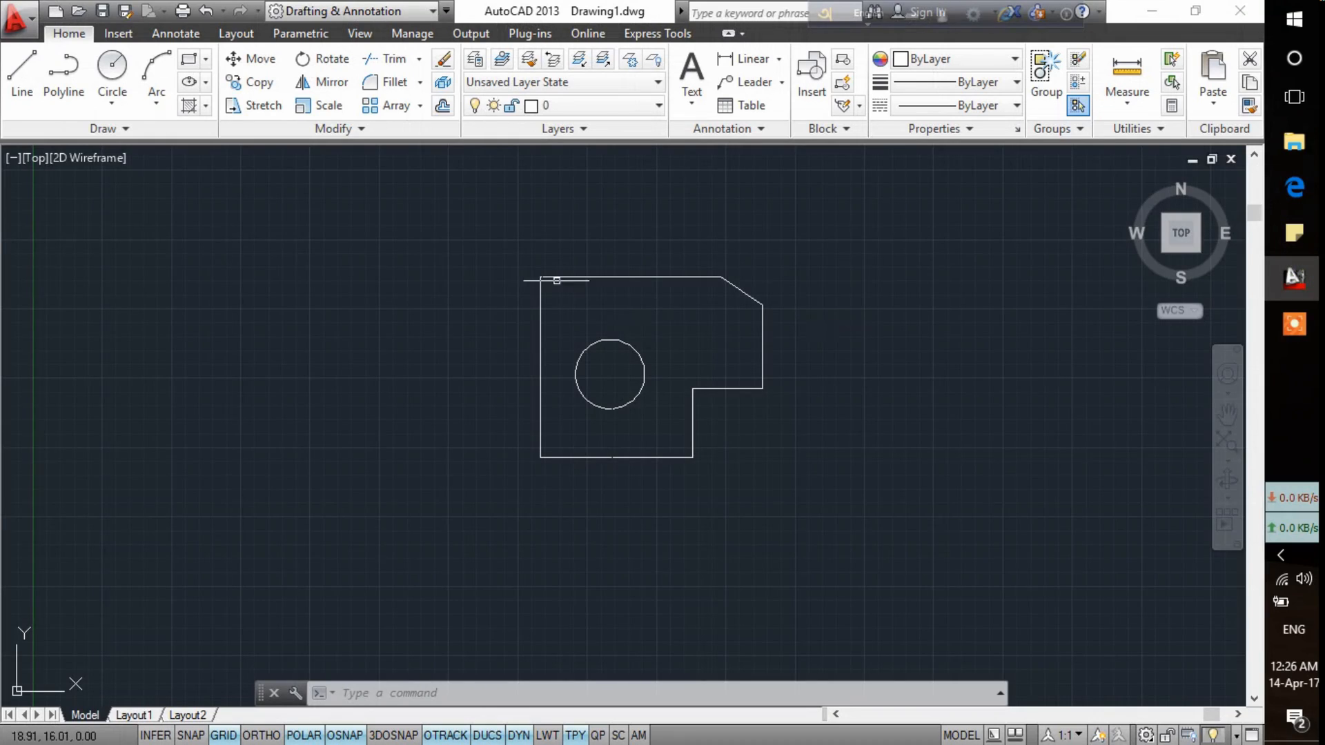
{"action": "left_click", "coordinate": [33, 84]}
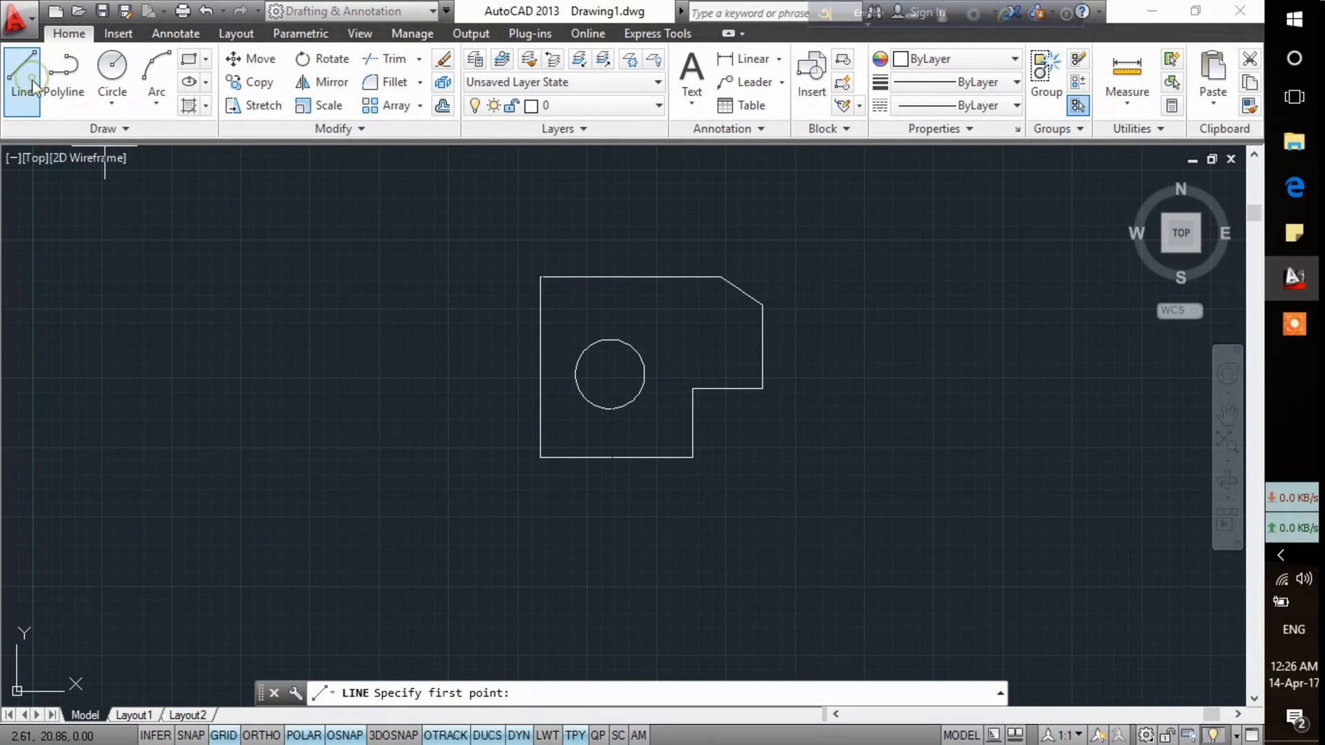
{"action": "left_click", "coordinate": [540, 276]}
{"action": "type", "text": "5"}
{"action": "key", "text": "Return"}
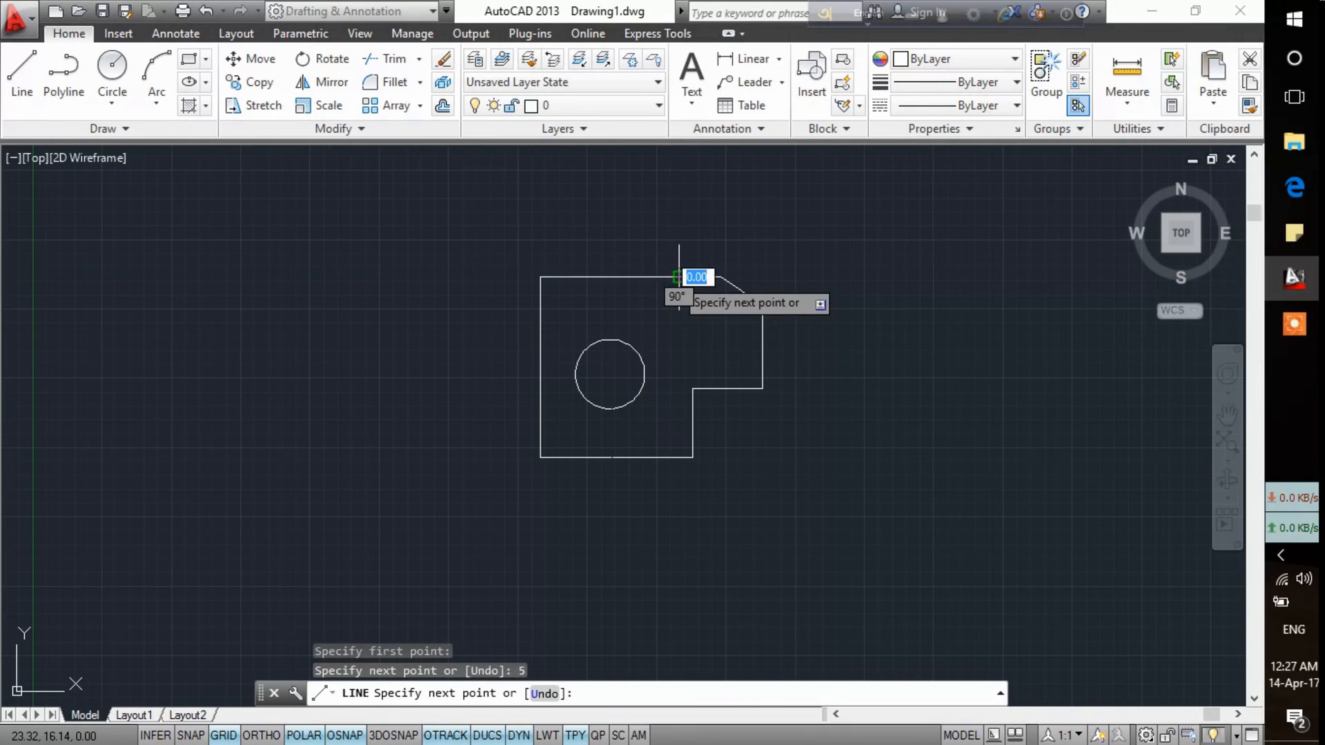
Step: Continue the helper line 1.5 units straight down from the top edge to locate the small circle's centre, and finish the line
{"action": "type", "text": "1.5"}
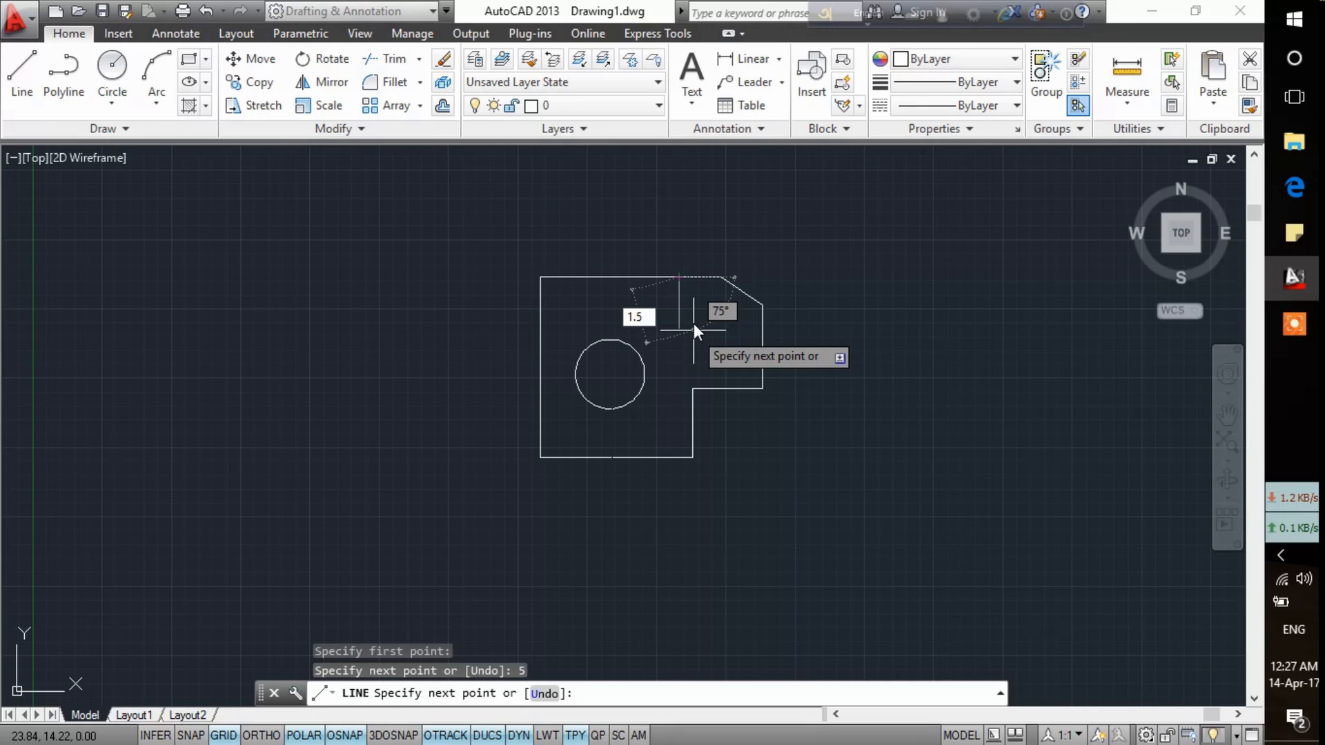
{"action": "key", "text": "BackSpace"}
{"action": "key", "text": "BackSpace"}
{"action": "key", "text": "BackSpace"}
{"action": "key", "text": "Escape"}
{"action": "key", "text": "Return"}
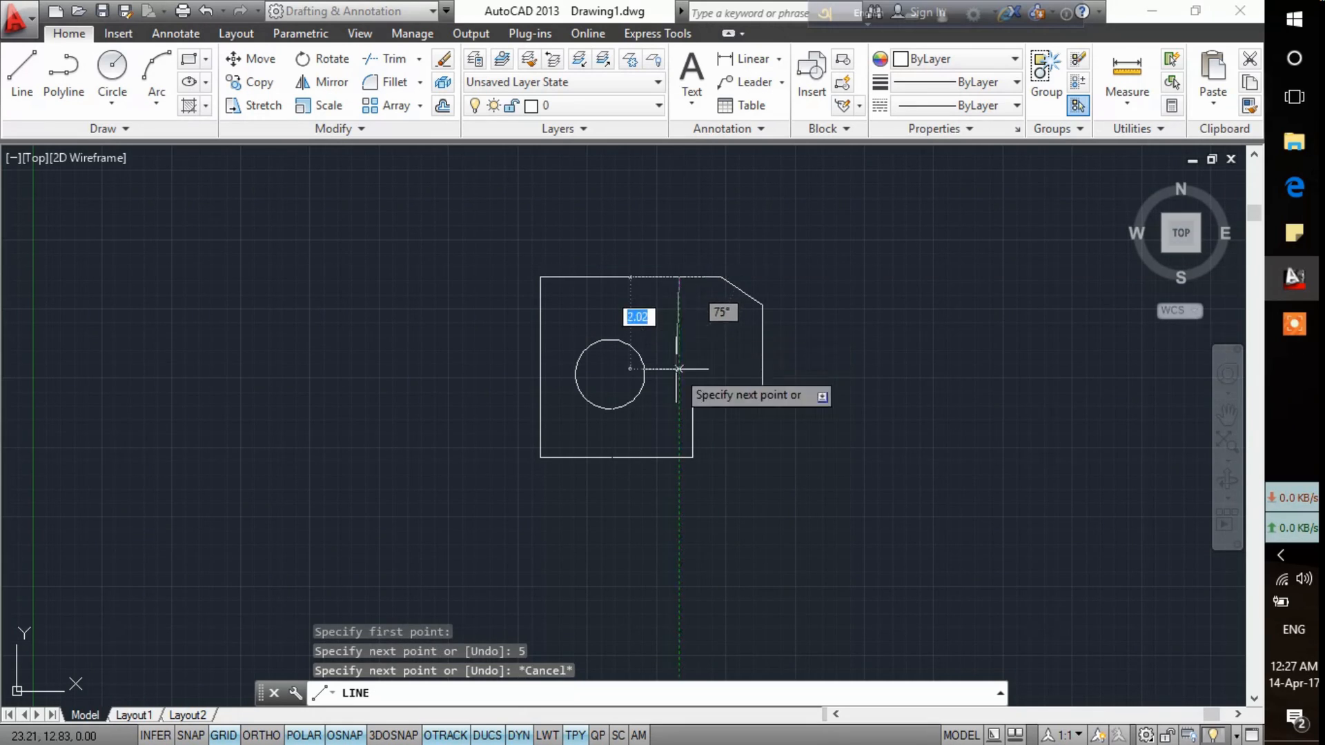
{"action": "type", "text": "1.5"}
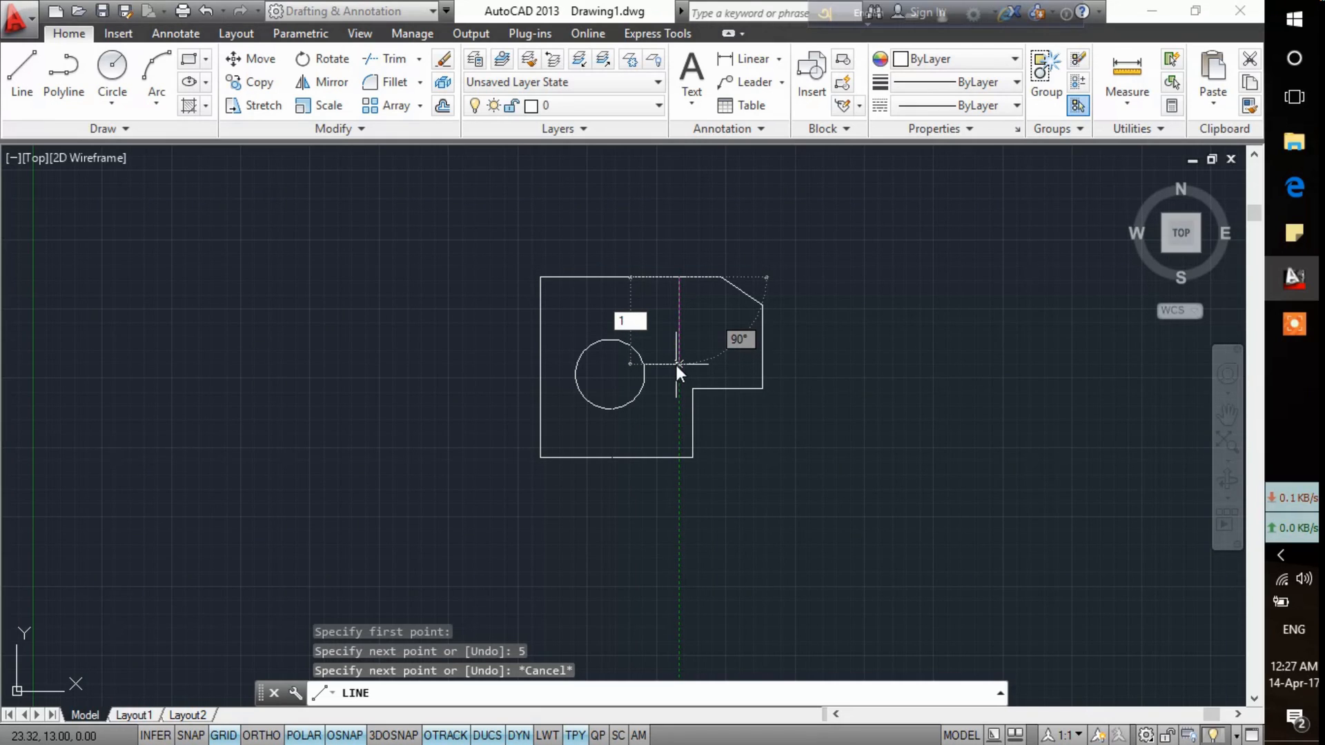
{"action": "key", "text": "Return"}
{"action": "right_click", "coordinate": [753, 238]}
{"action": "left_click", "coordinate": [766, 247]}
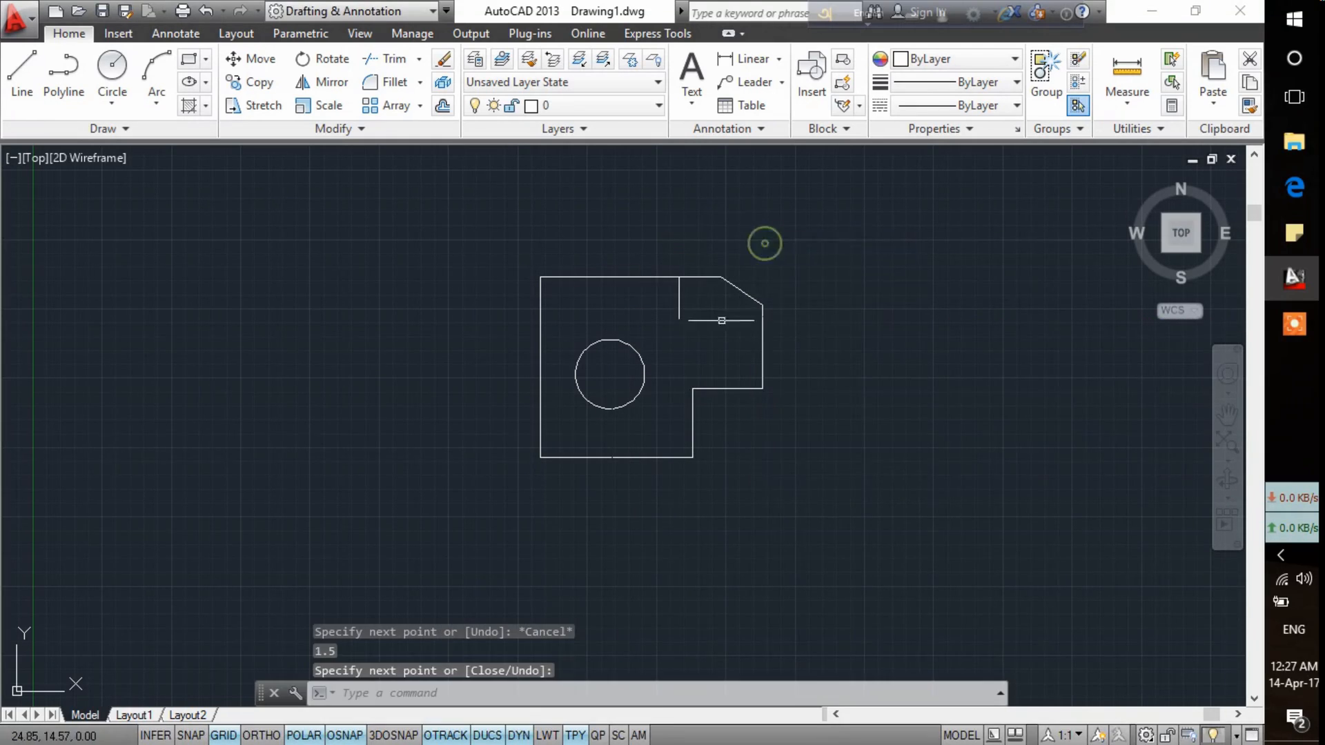
Step: Draw the small circle with radius 0.75 centred on the vertical helper line's lower end, checking its diameter in the PDF
{"action": "left_click", "coordinate": [111, 67]}
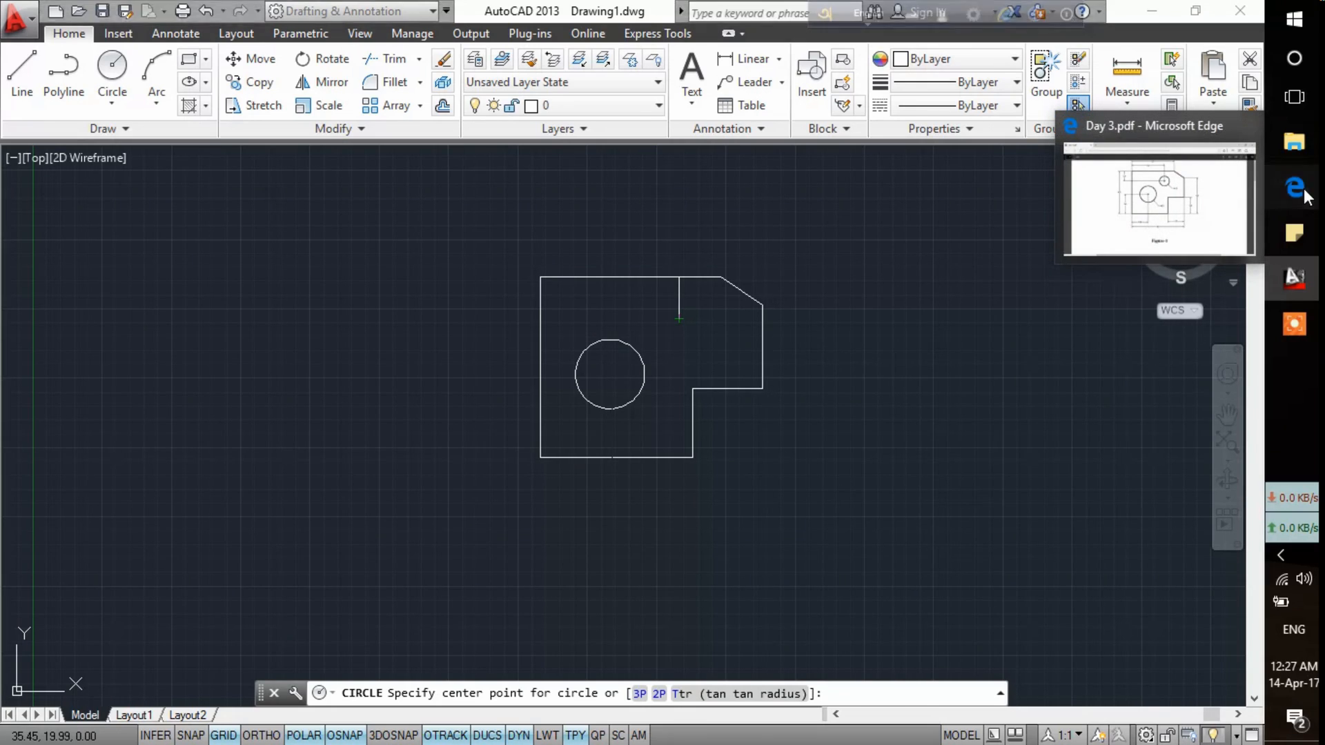
{"action": "left_click", "coordinate": [1303, 189]}
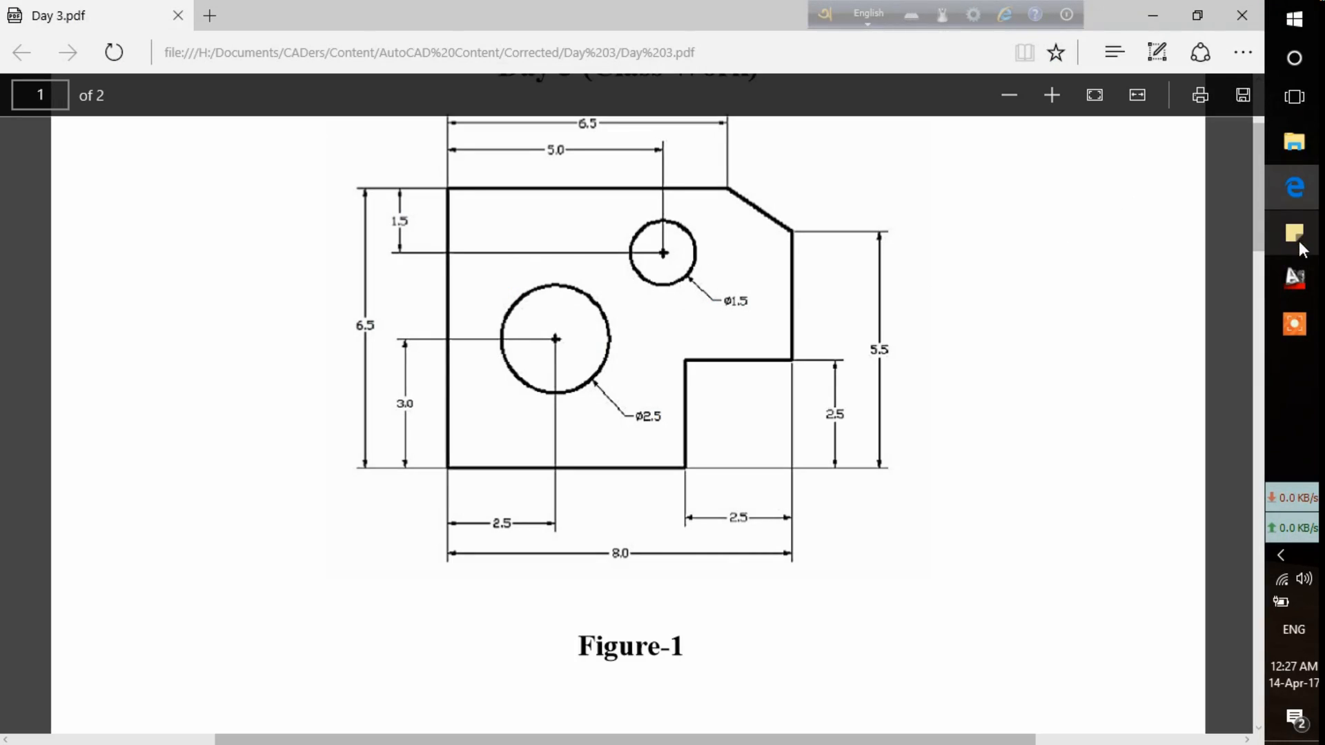
{"action": "left_click", "coordinate": [1295, 278]}
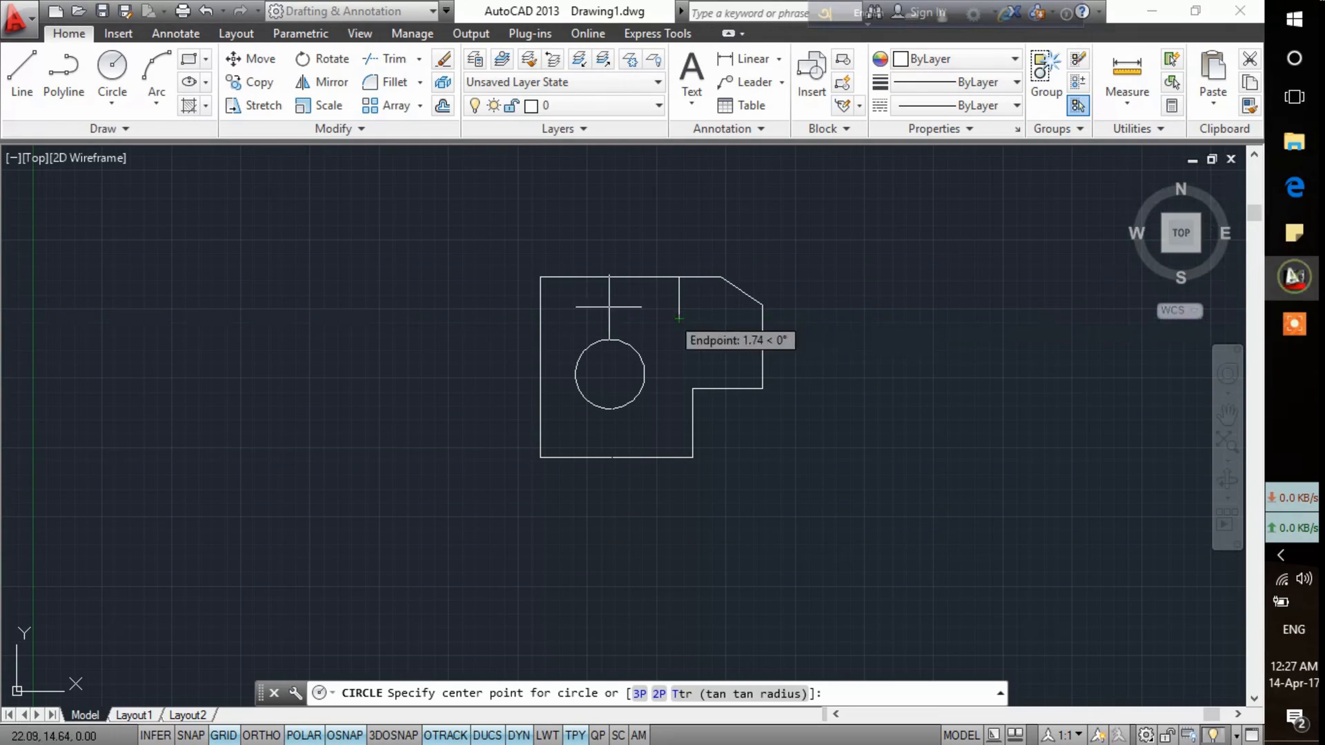
{"action": "left_click", "coordinate": [679, 318]}
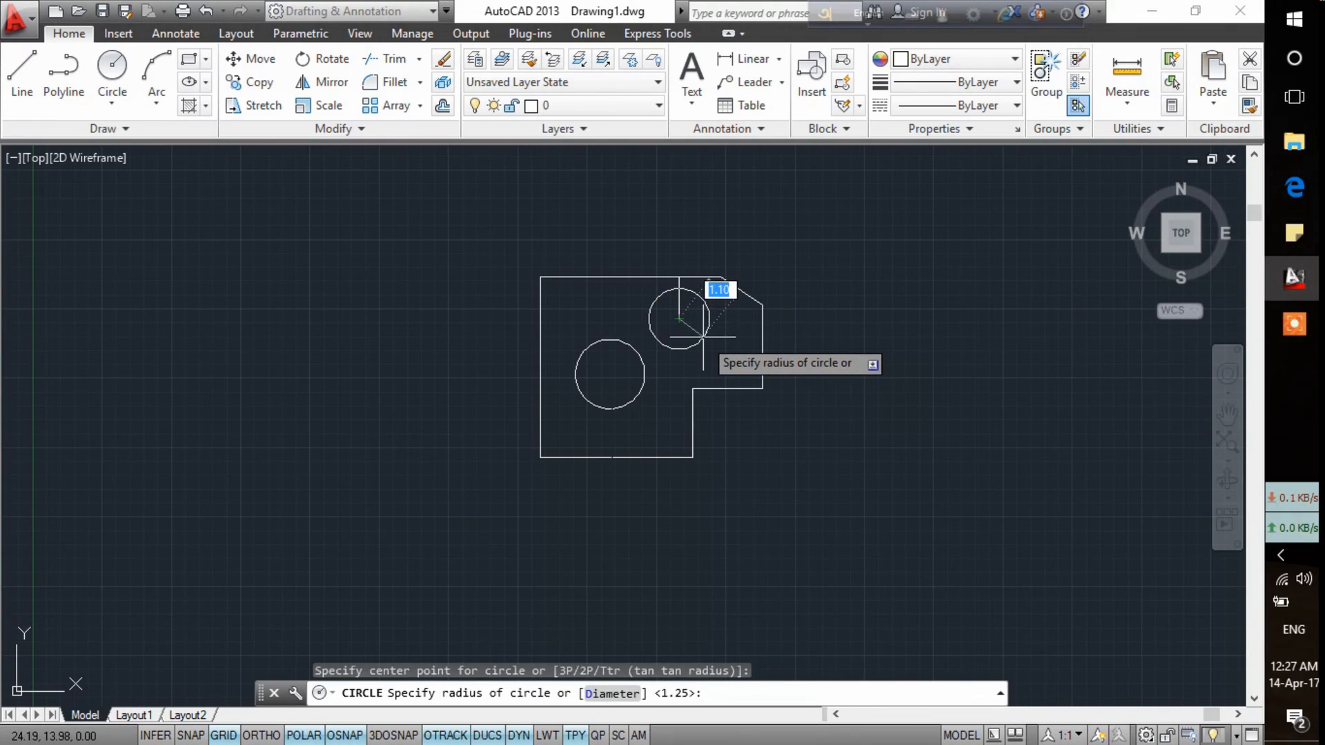
{"action": "type", "text": ".75"}
{"action": "key", "text": "Return"}
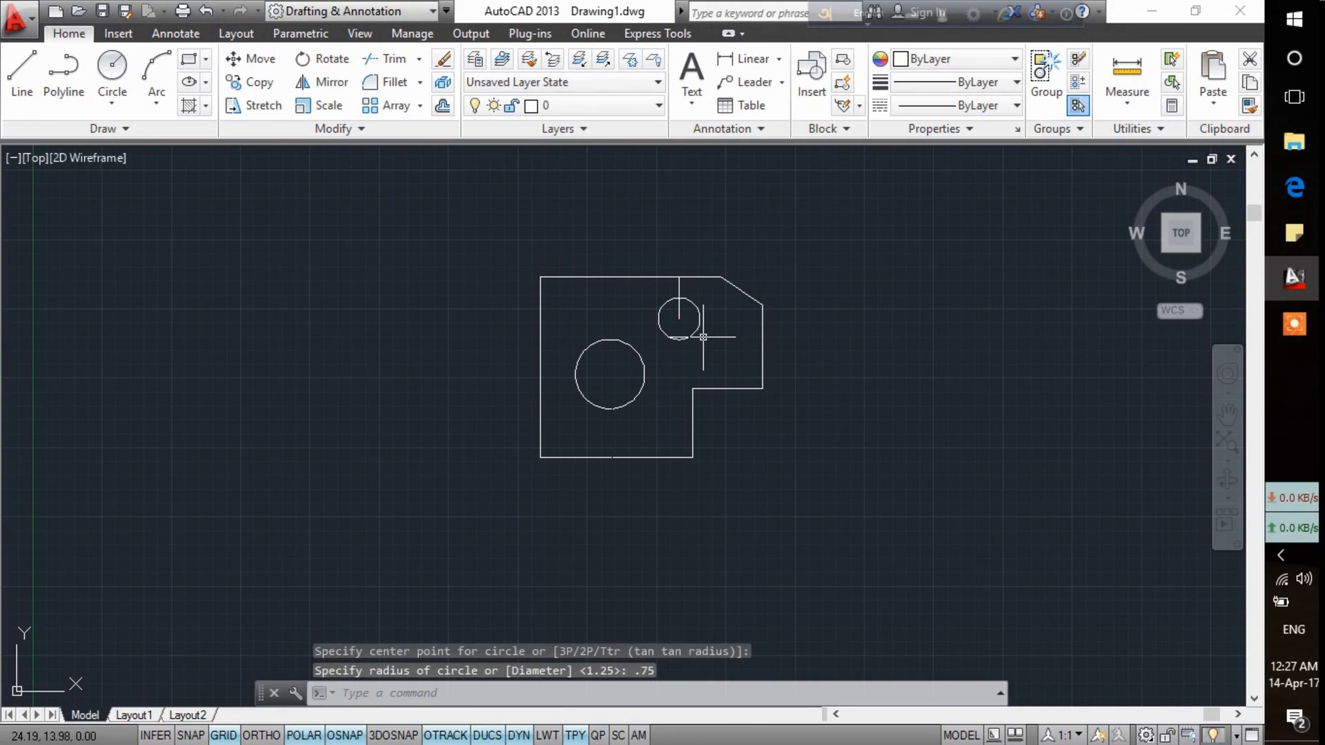
Step: Erase the two helper lines used to locate the small circle and compare the plate with Figure-1 in the PDF
{"action": "left_click", "coordinate": [675, 288]}
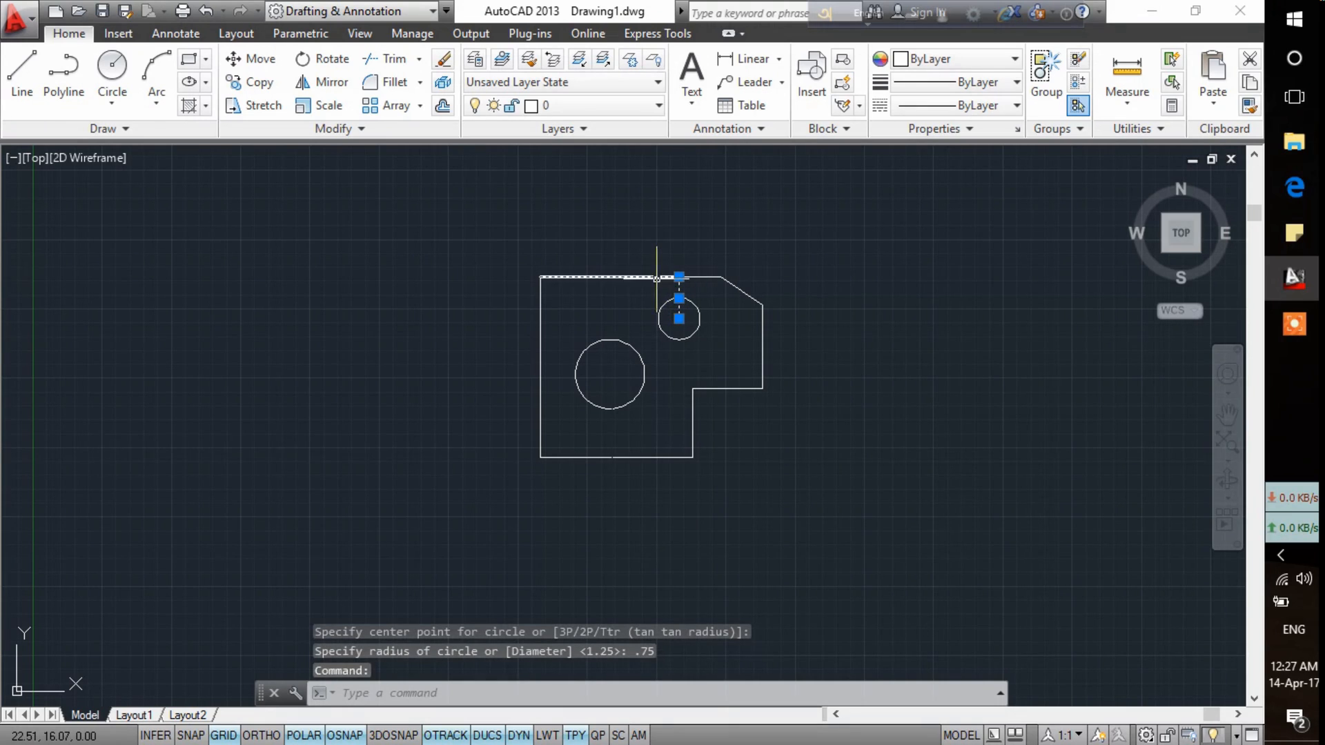
{"action": "left_click", "coordinate": [660, 277]}
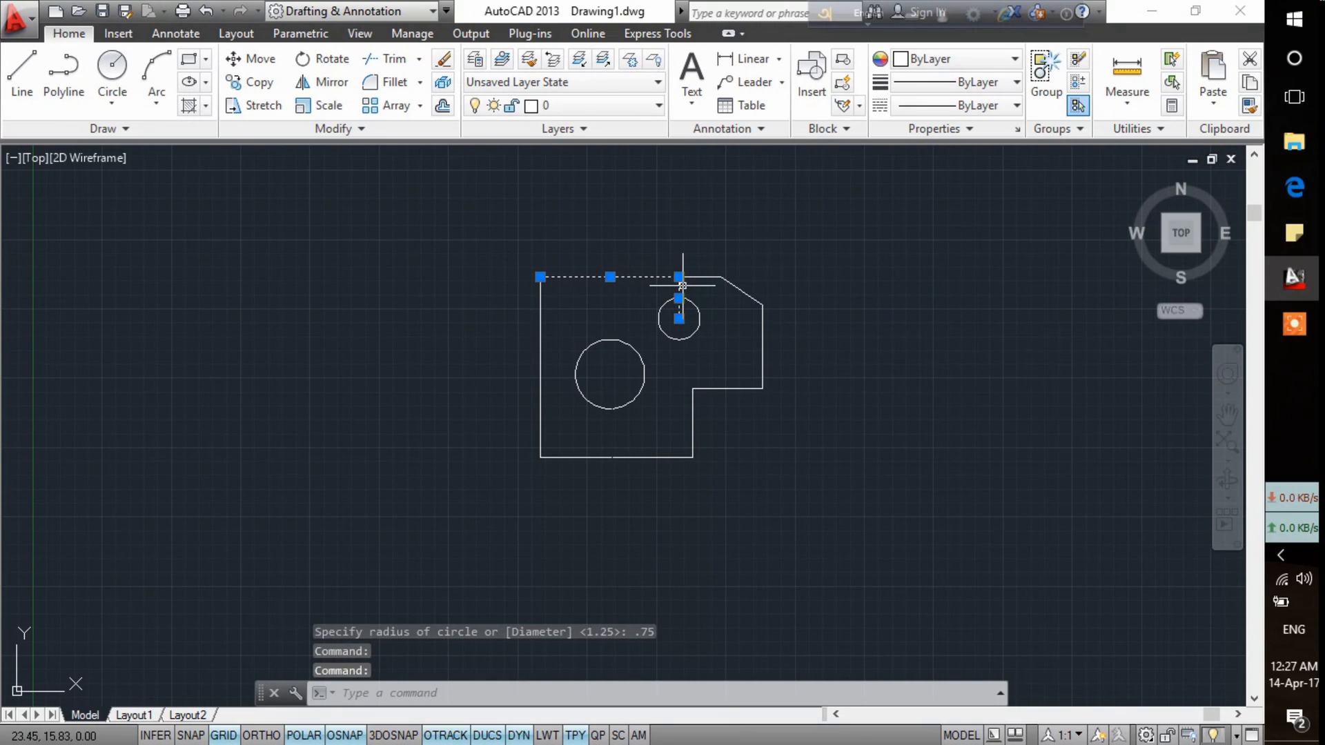
{"action": "right_click", "coordinate": [678, 289]}
{"action": "left_click", "coordinate": [718, 407]}
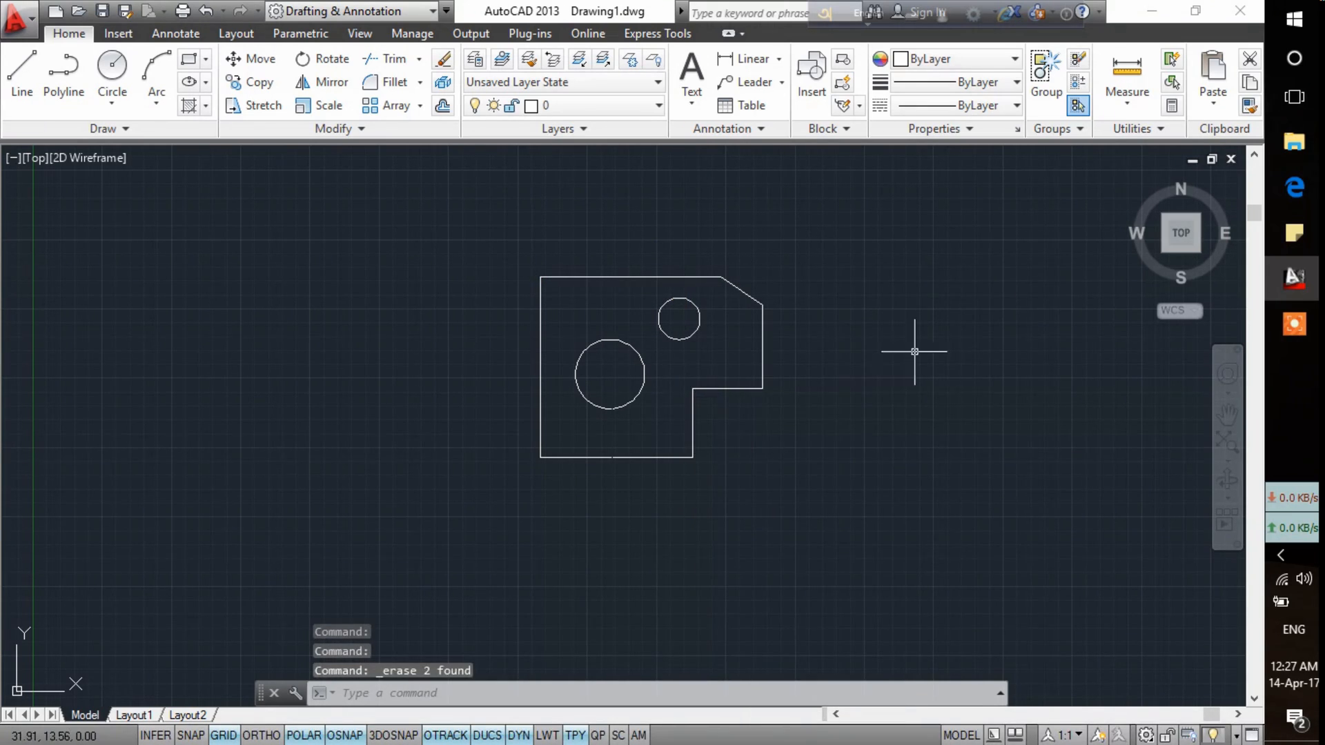
{"action": "left_click", "coordinate": [1302, 196]}
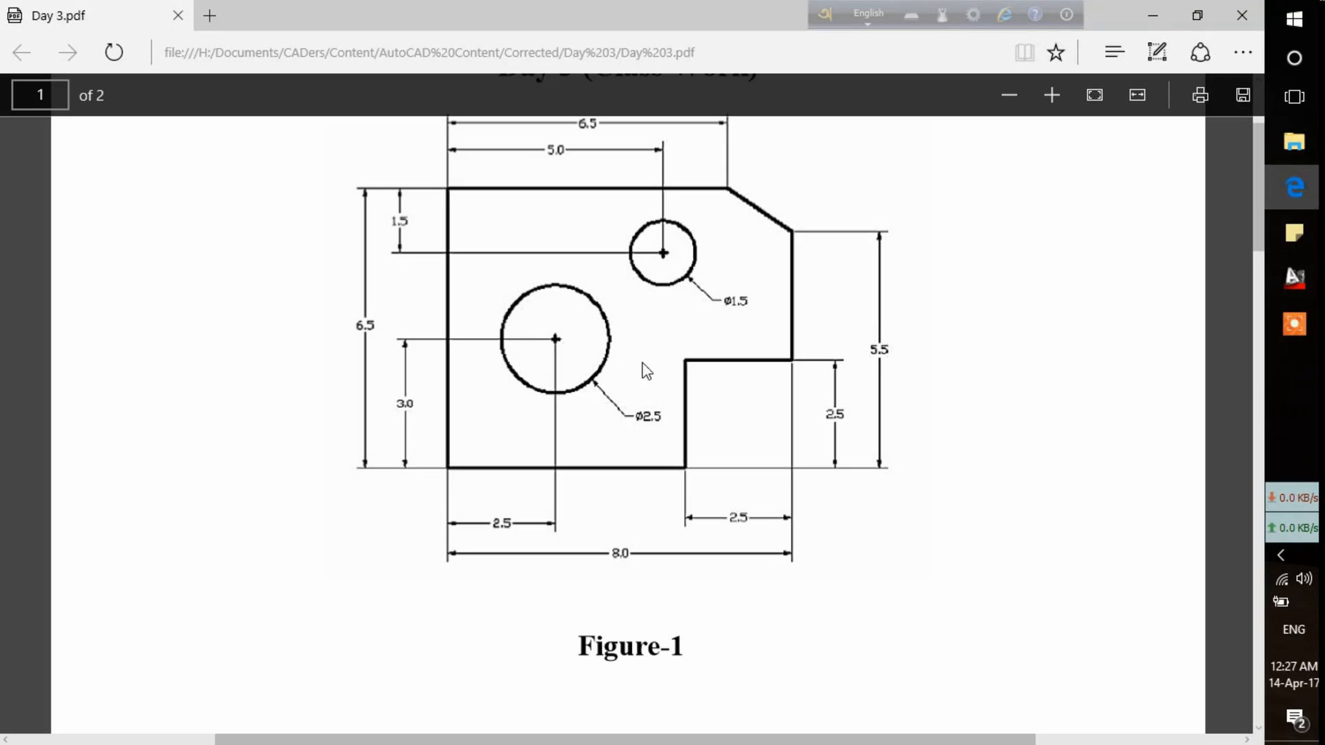
{"action": "left_click", "coordinate": [1300, 314]}
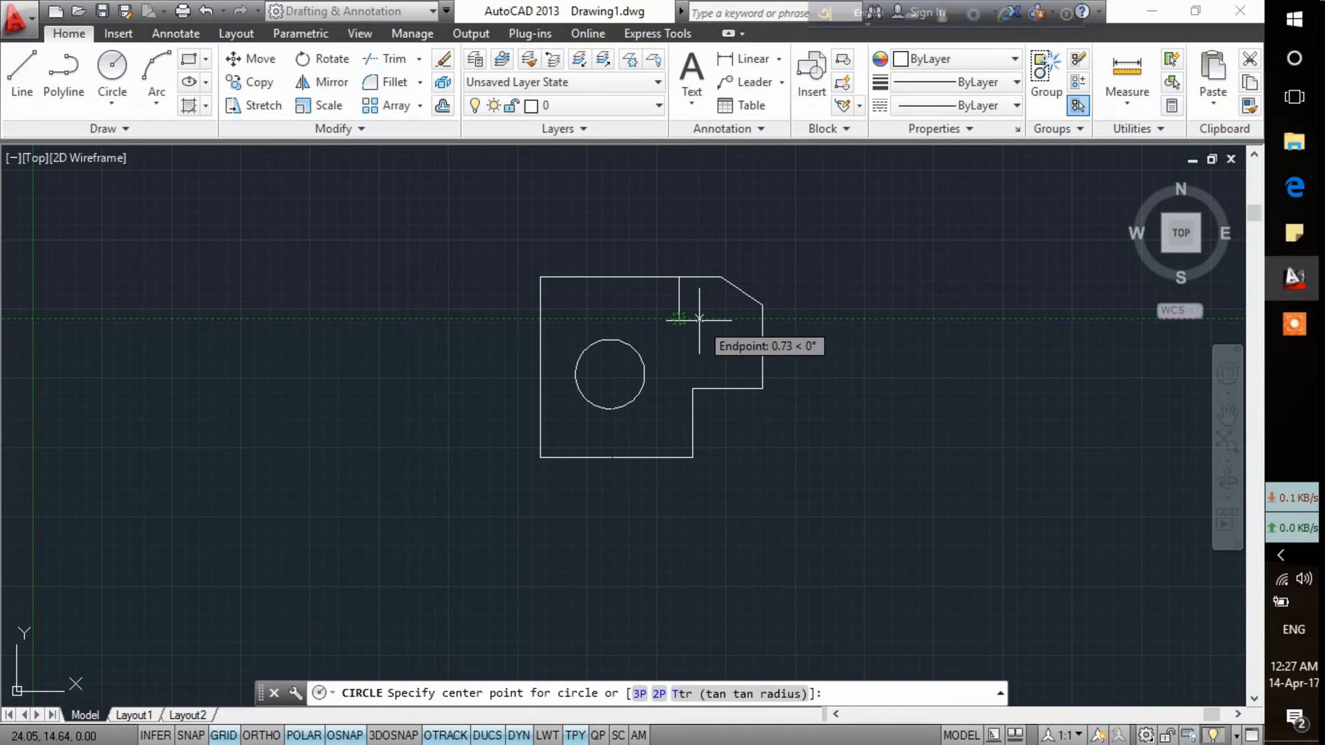
Step: Check the small circle's diameter in the PDF and place it in AutoCAD at the helper line's lower end with radius 0.75
{"action": "left_click", "coordinate": [1303, 188]}
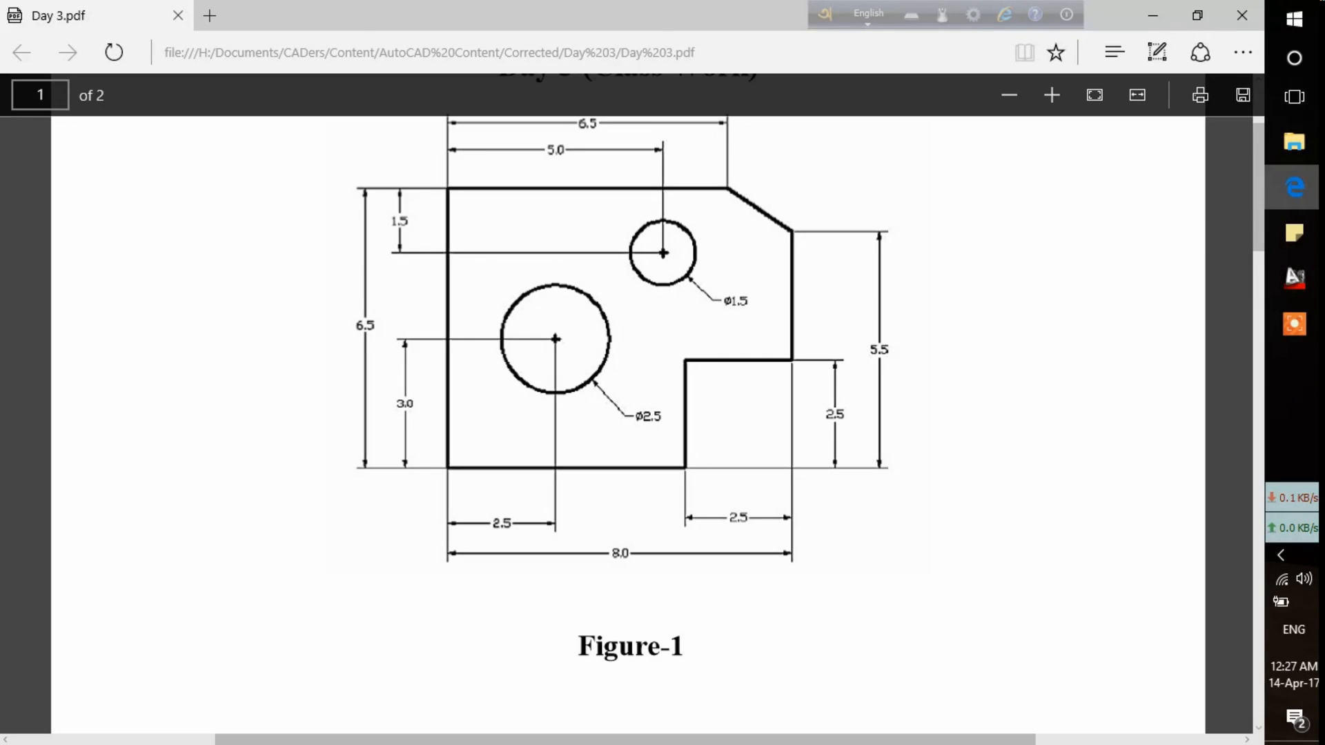
{"action": "left_click", "coordinate": [1295, 277]}
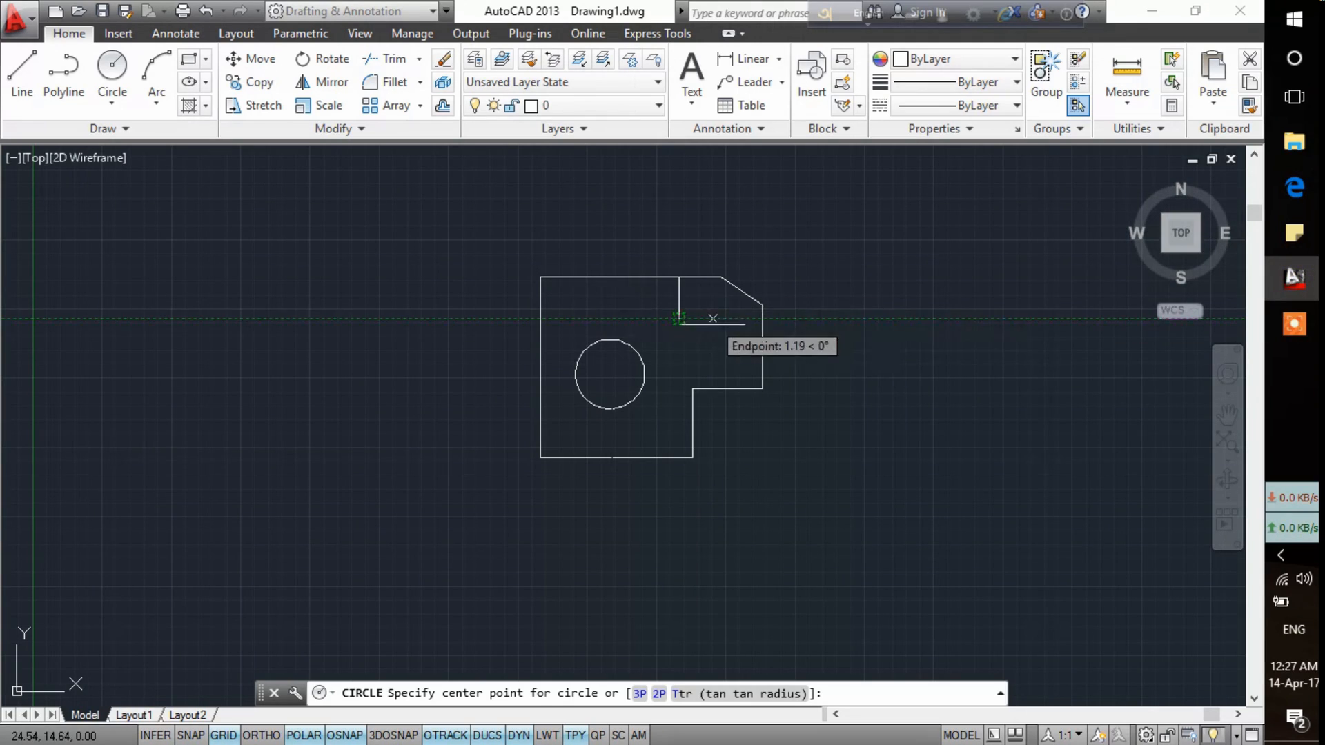
{"action": "left_click", "coordinate": [680, 318]}
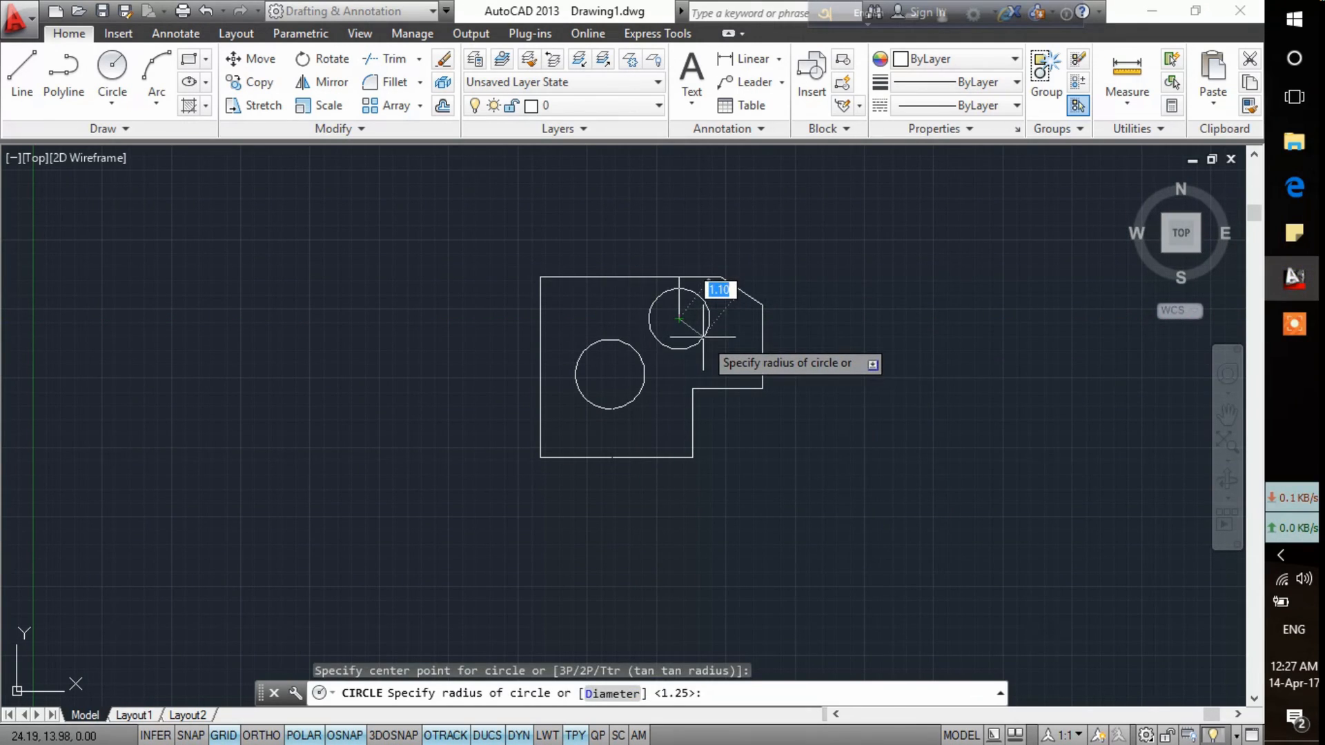
{"action": "type", "text": ".75"}
{"action": "key", "text": "Return"}
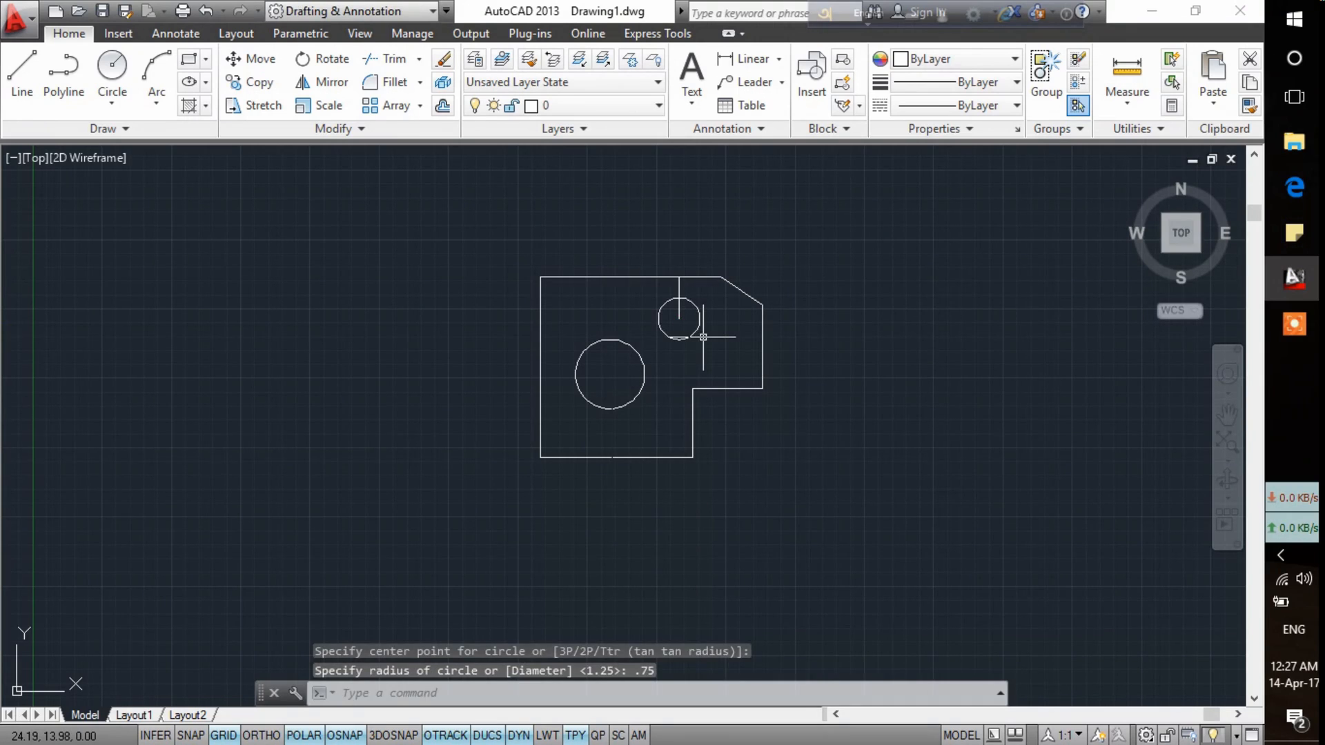
Step: Erase the vertical and horizontal helper lines above the small circle, and check the finished plate against Figure-1 in the PDF
{"action": "left_click", "coordinate": [675, 289]}
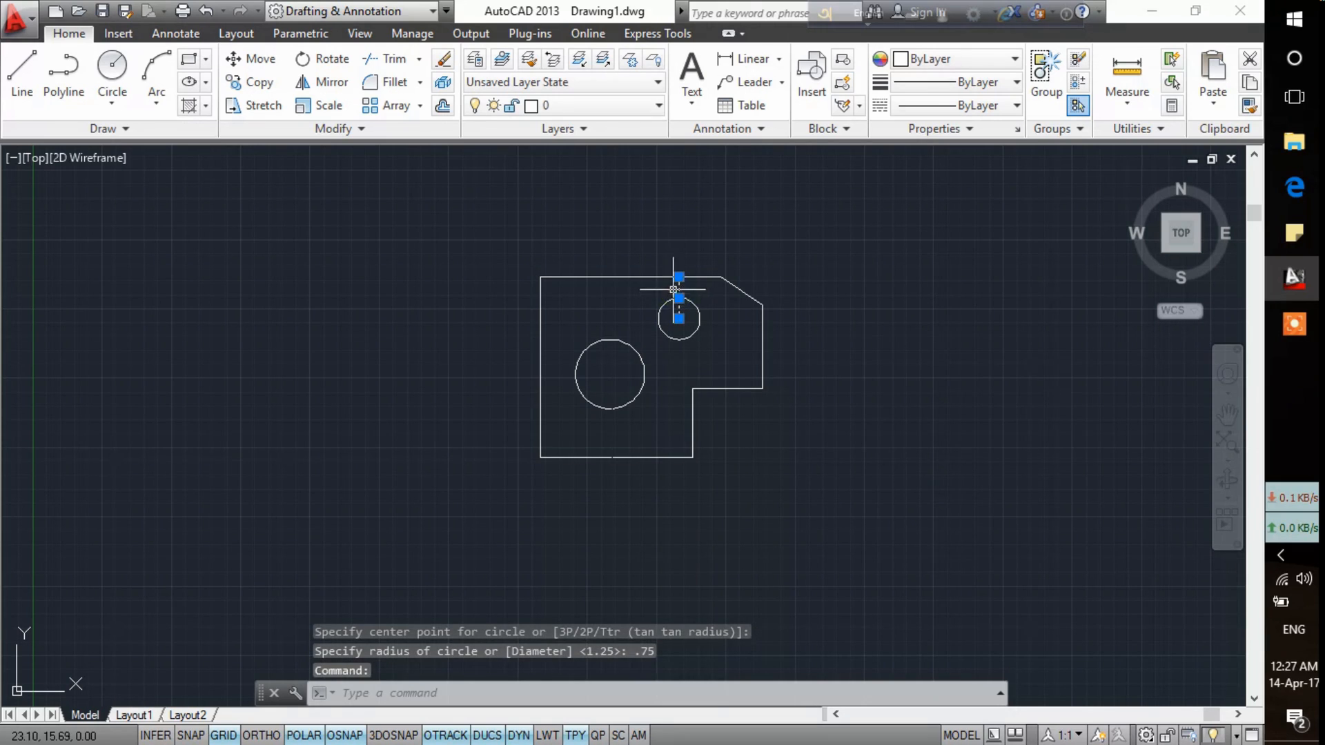
{"action": "left_click", "coordinate": [671, 278]}
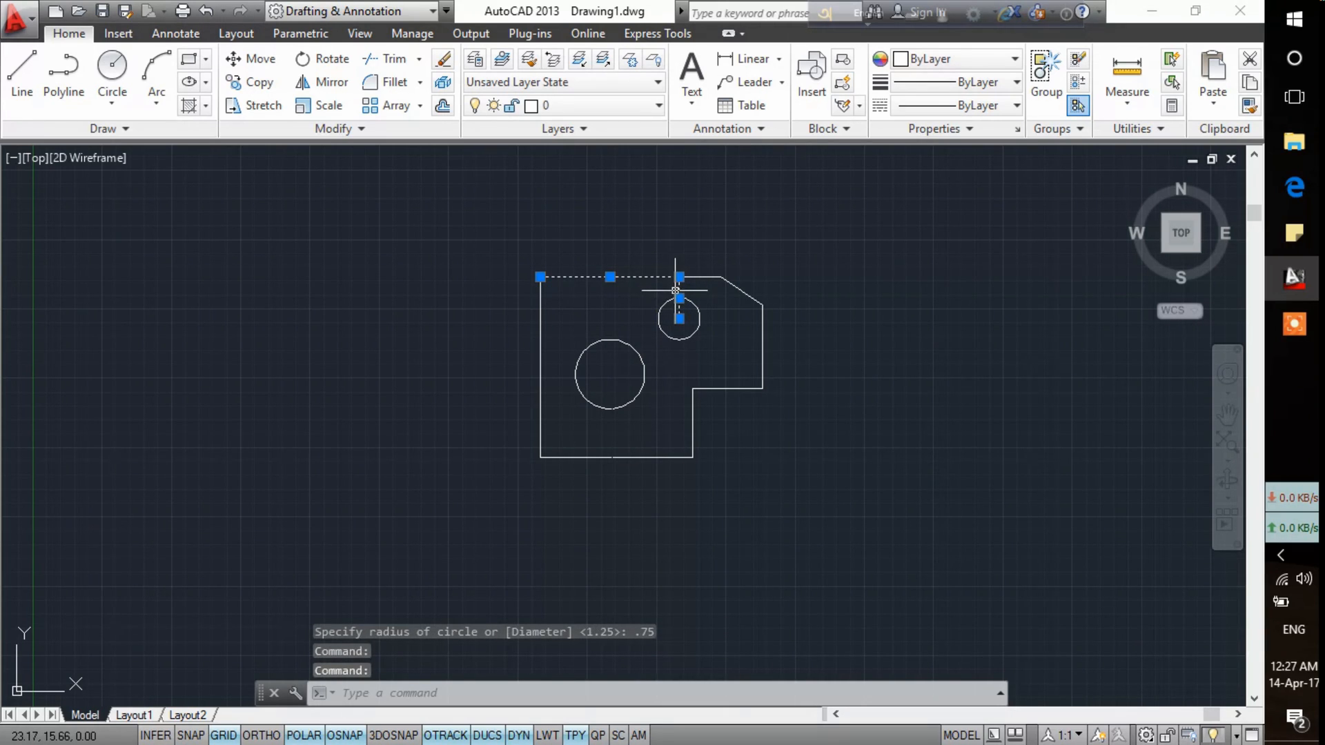
{"action": "right_click", "coordinate": [677, 292]}
{"action": "left_click", "coordinate": [718, 407]}
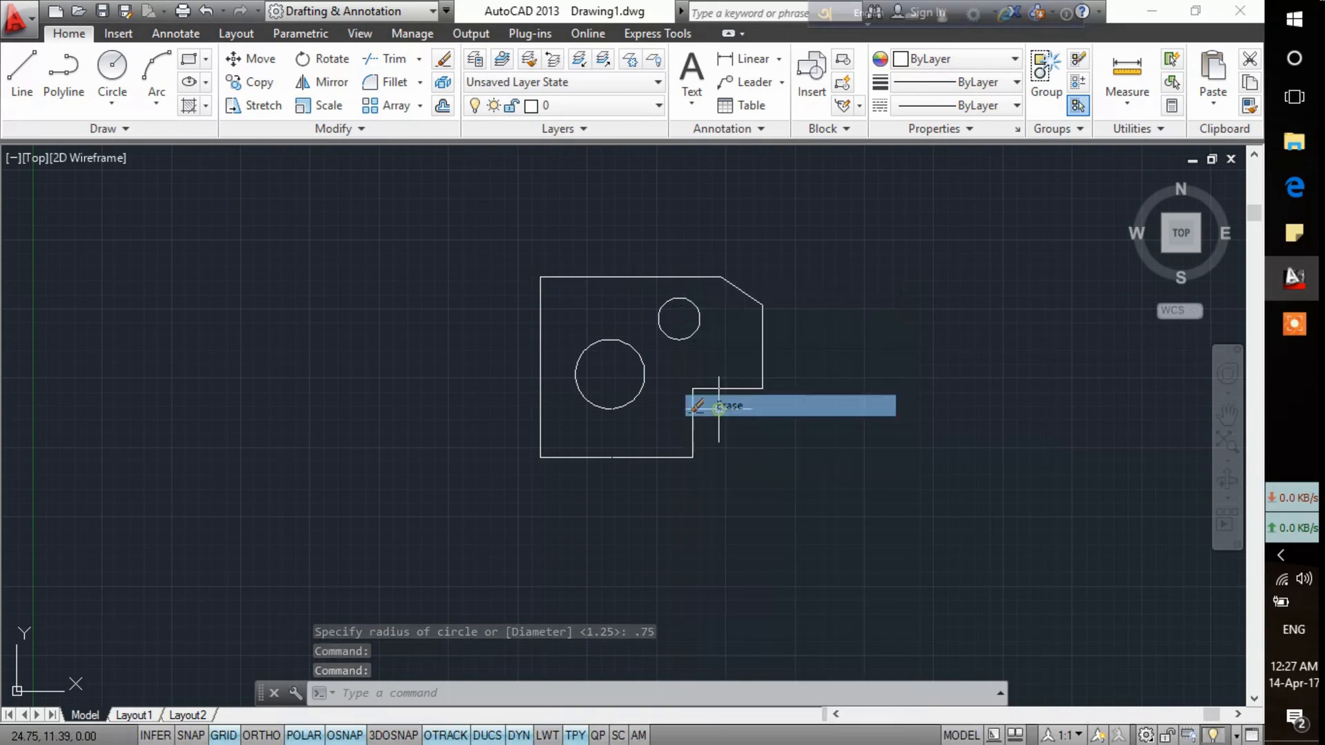
{"action": "left_click", "coordinate": [1295, 187]}
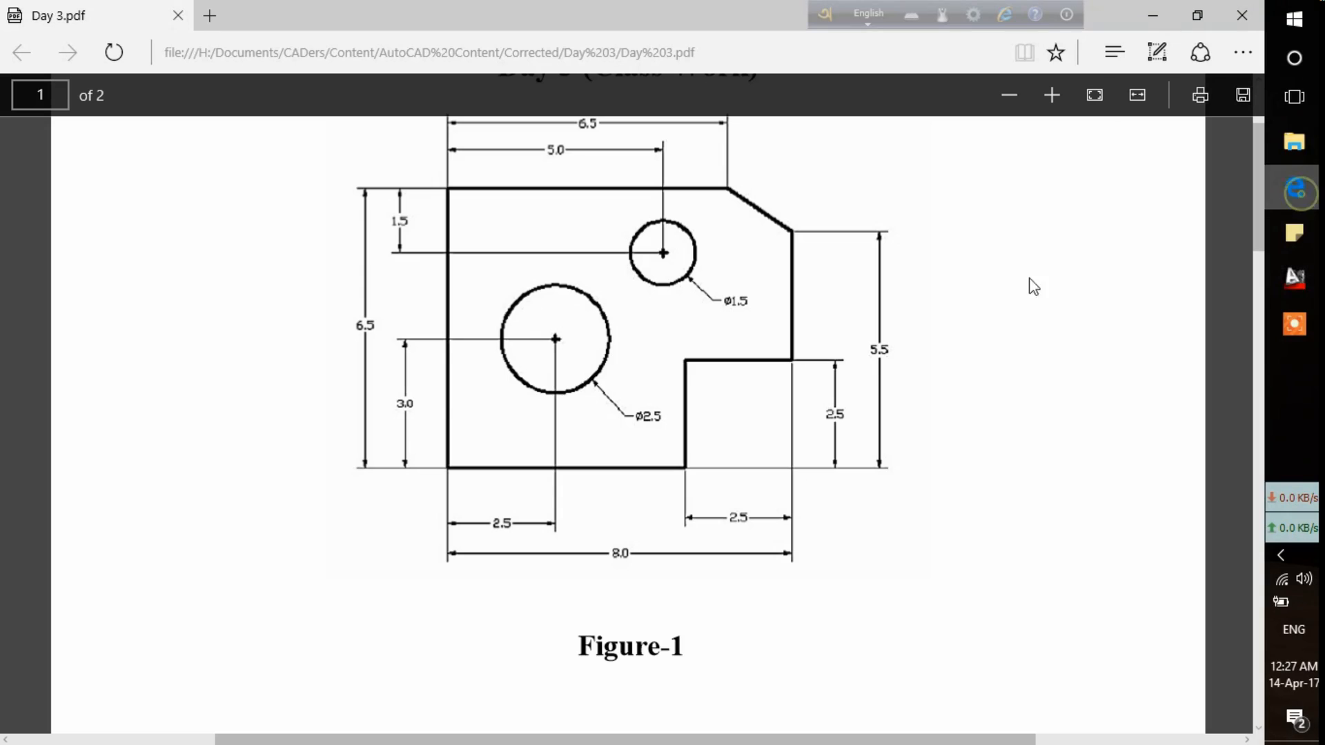
{"action": "left_click", "coordinate": [1300, 316]}
{"action": "left_click", "coordinate": [773, 702]}
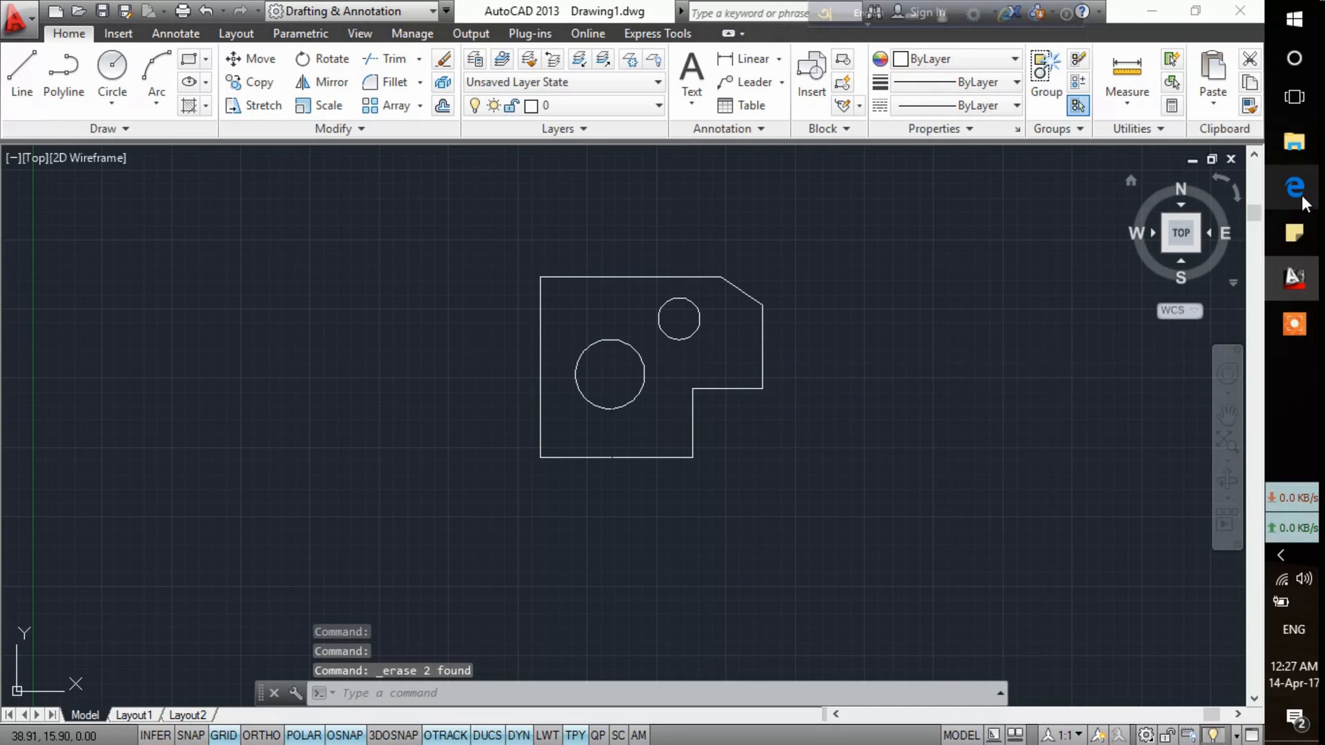
{"action": "left_click", "coordinate": [1296, 188]}
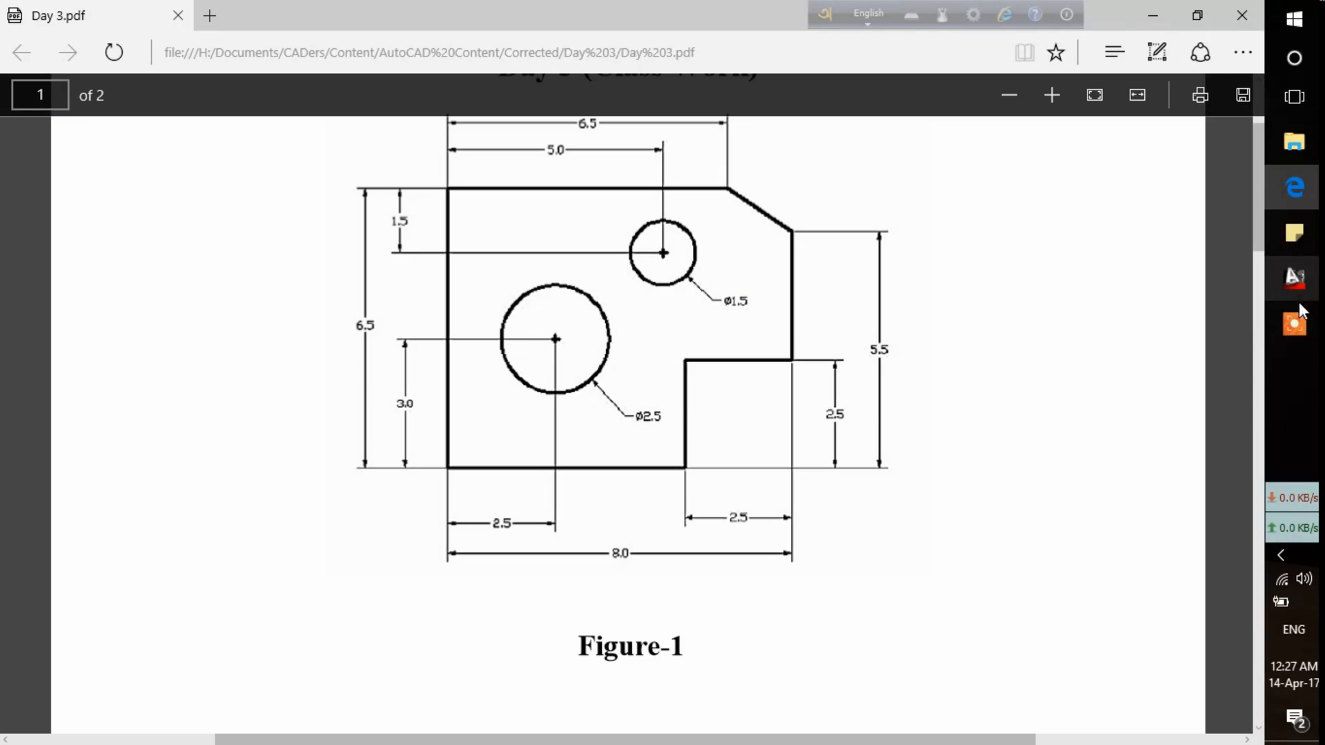